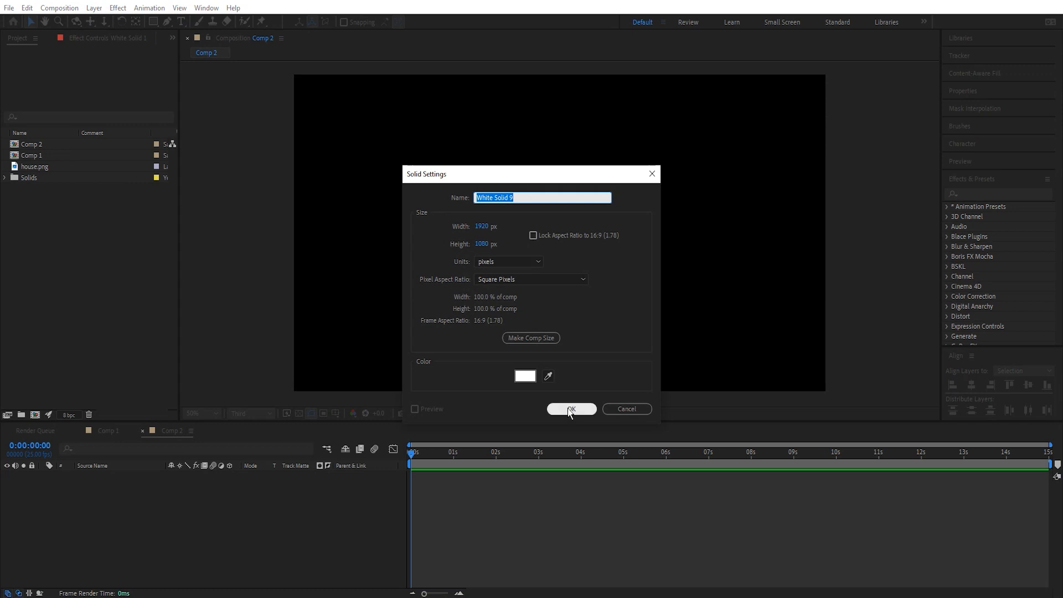
Find the Gradient Ramp effect and apply it to the white solid layer.
left_click(969, 192)
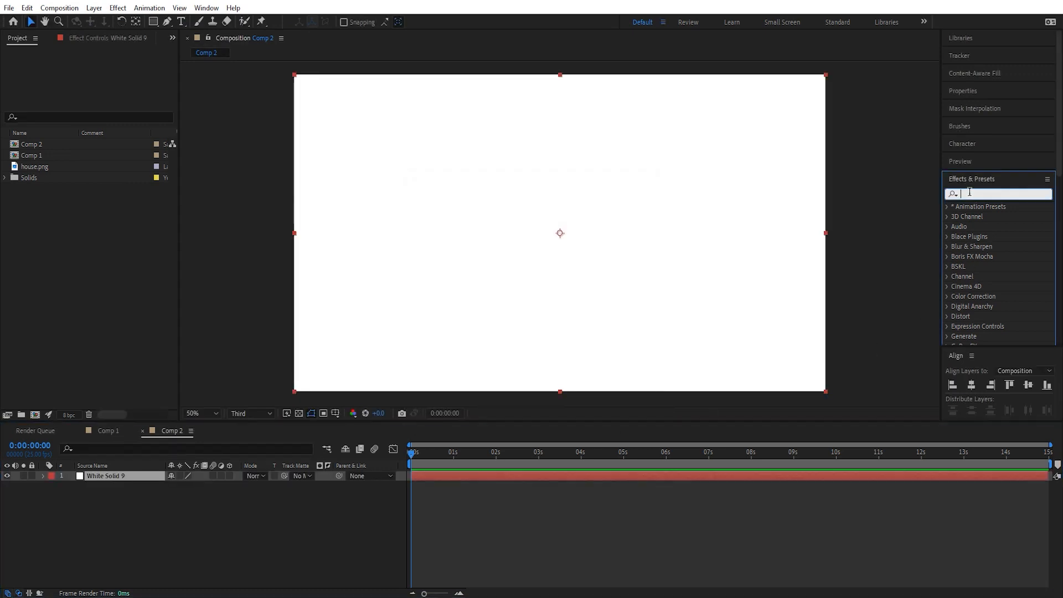
type("gra")
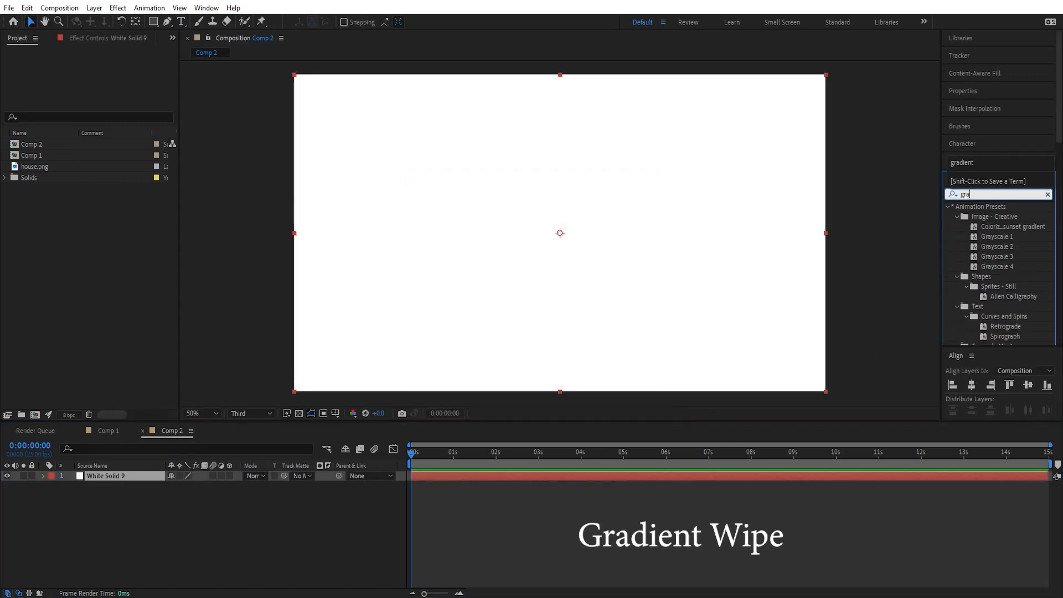
type("dient")
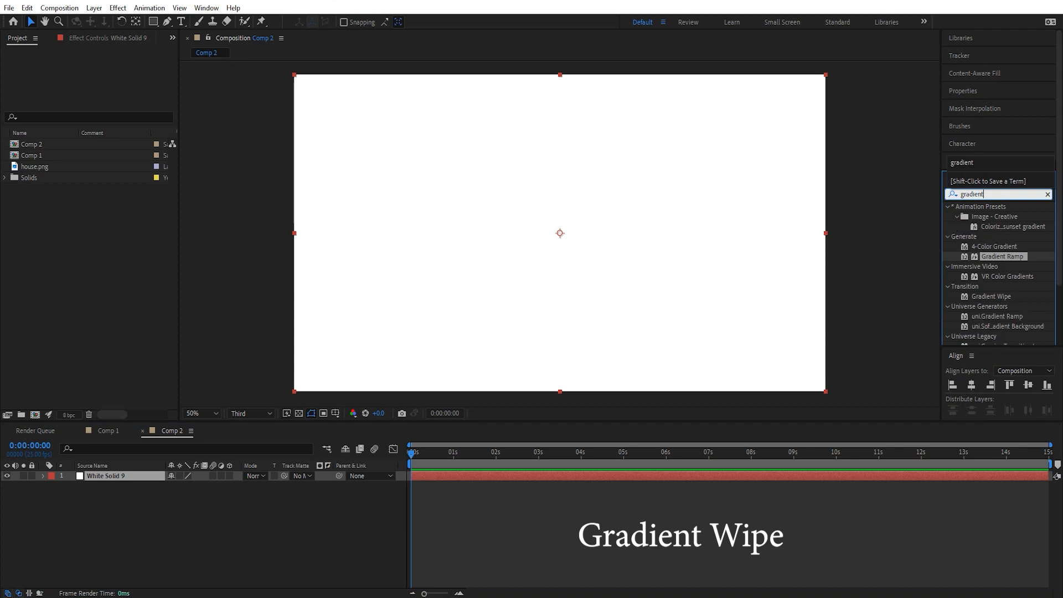
left_click_drag(1002, 256, 810, 476)
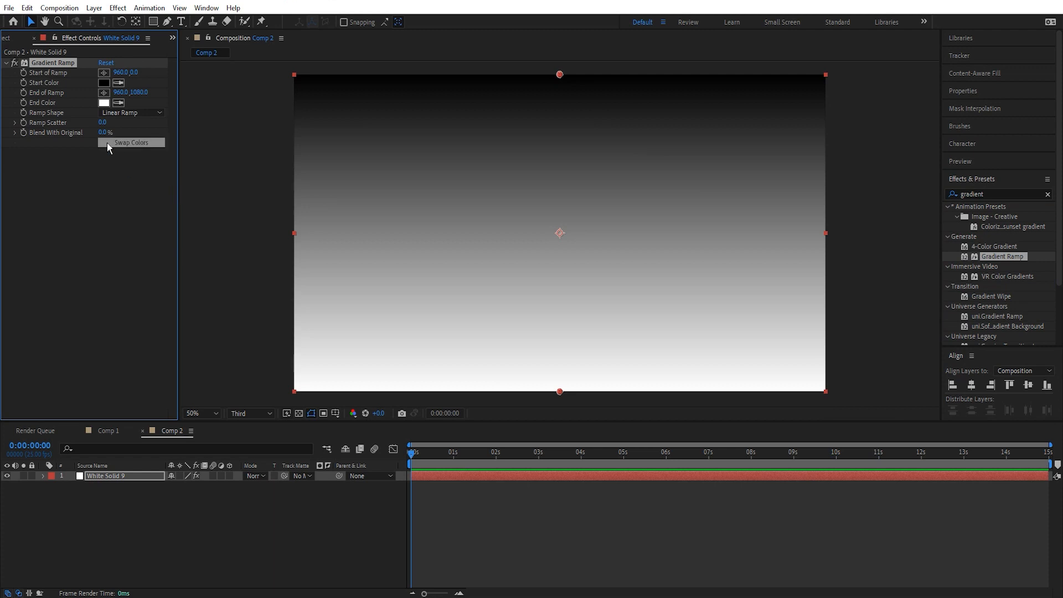
Set the Gradient Ramp's end color to black.
left_click(103, 104)
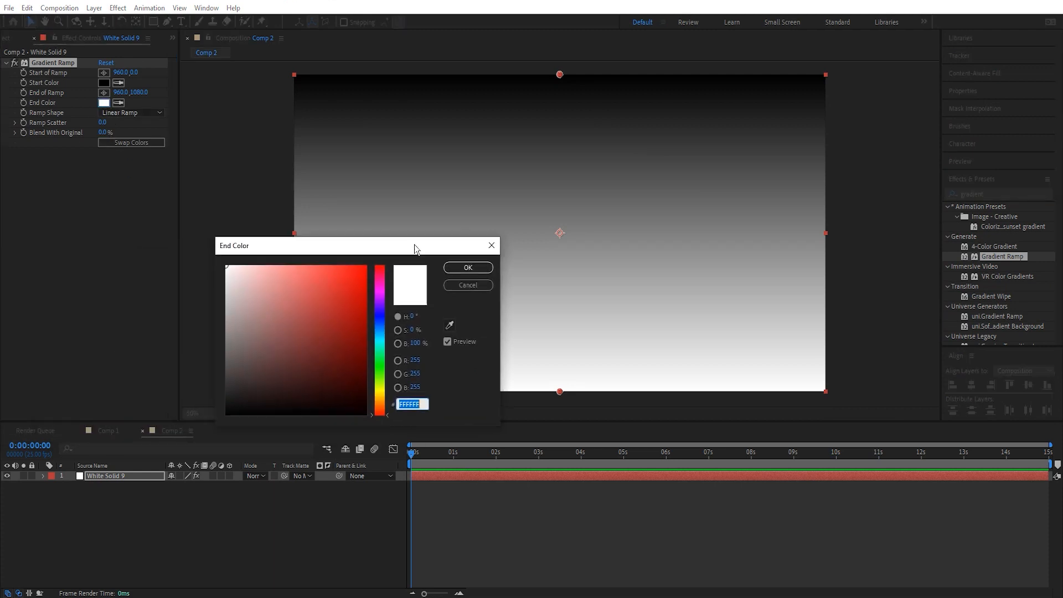
left_click_drag(414, 244, 536, 207)
left_click_drag(455, 320, 532, 426)
left_click(590, 228)
Set the Gradient Ramp's start color to dark blue, 001F59.
left_click(105, 83)
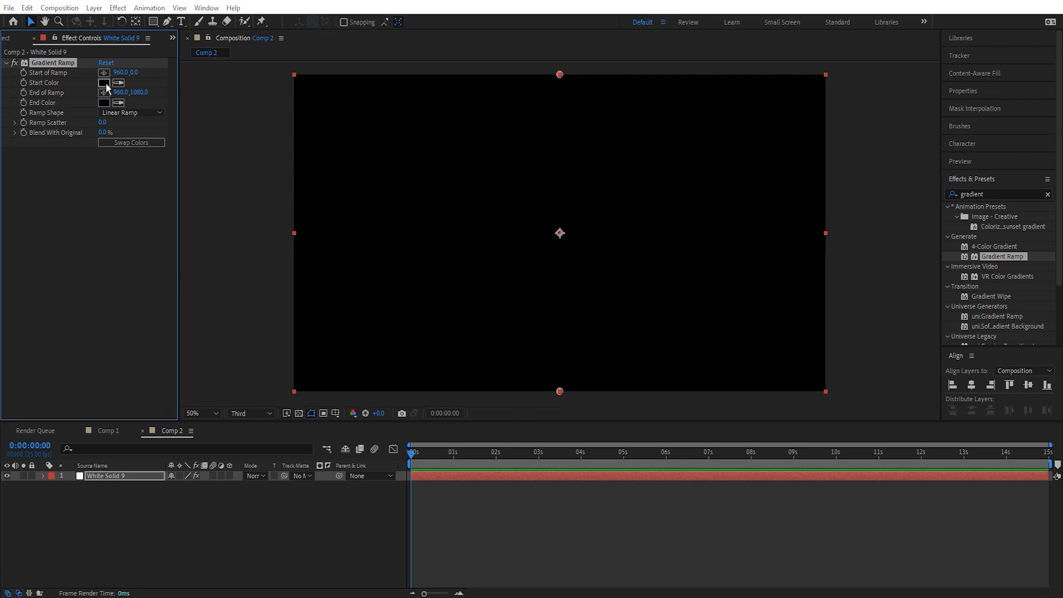
left_click(510, 283)
left_click_drag(488, 285, 500, 323)
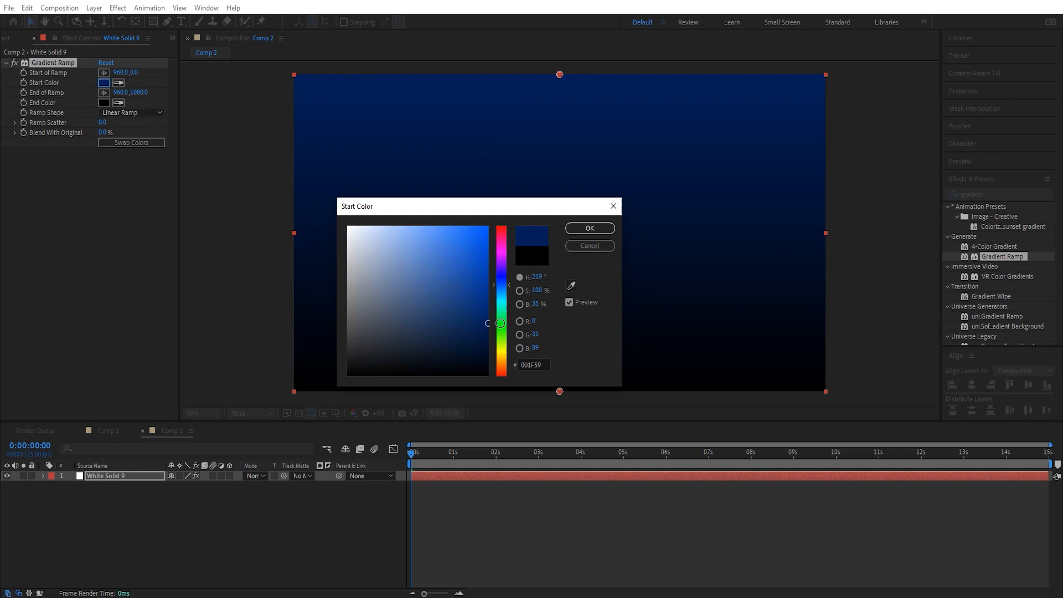
left_click(588, 229)
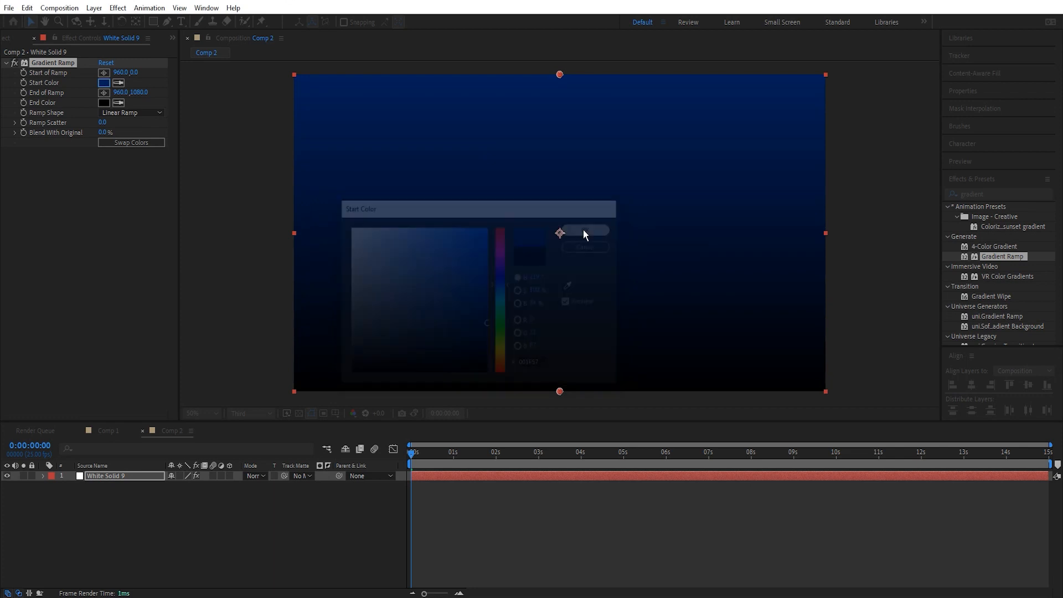
With no layer selected, draw a closed white snow-hill shape with the Pen tool, its wavy upper edge spanning the frame and covering the lower half.
left_click(91, 272)
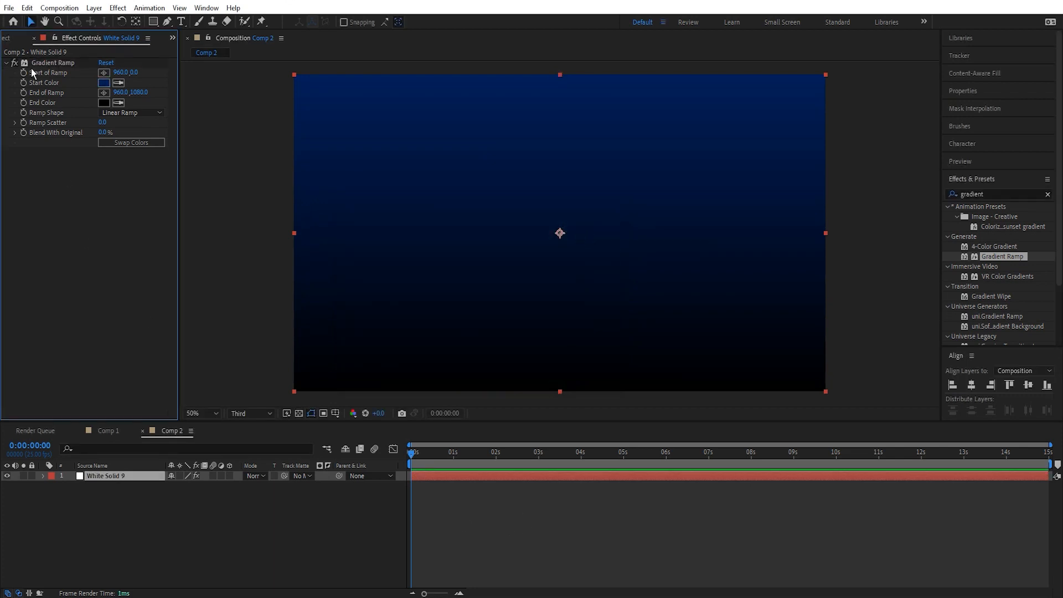
left_click(5, 39)
left_click_drag(18, 168, 40, 165)
left_click(486, 519)
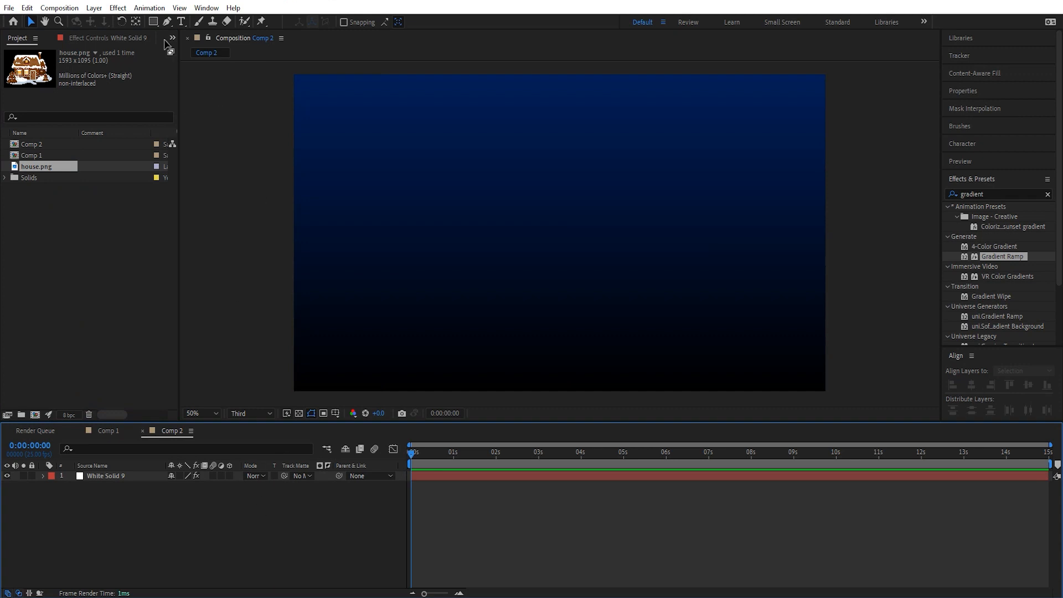
left_click(167, 21)
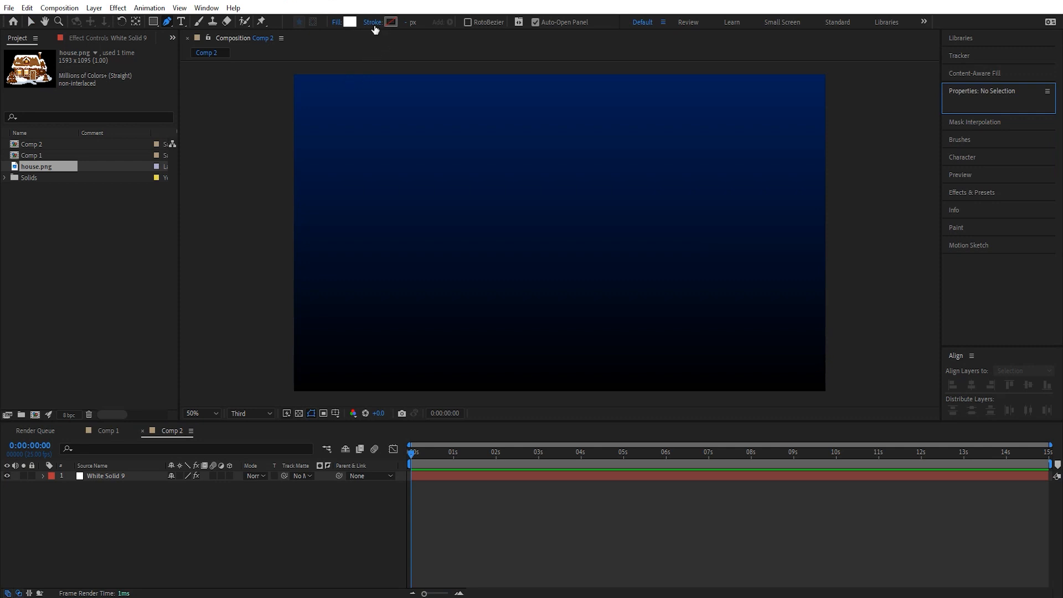
left_click(273, 266)
left_click_drag(364, 230, 499, 240)
left_click_drag(624, 236, 667, 251)
left_click(725, 236)
left_click_drag(728, 237, 737, 229)
left_click_drag(841, 250, 860, 266)
left_click(838, 399)
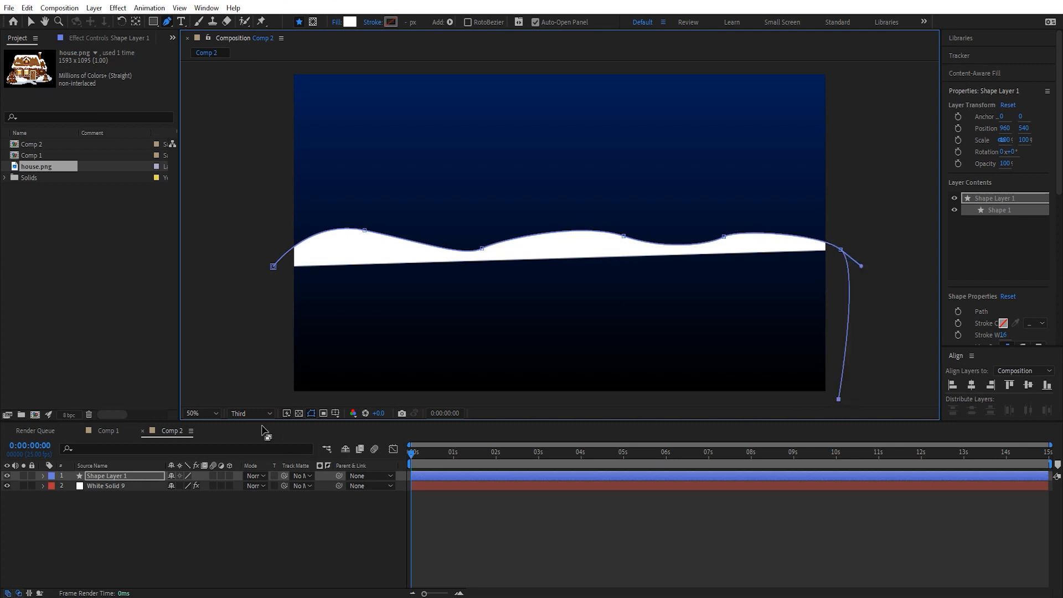
left_click(289, 399)
left_click(274, 267)
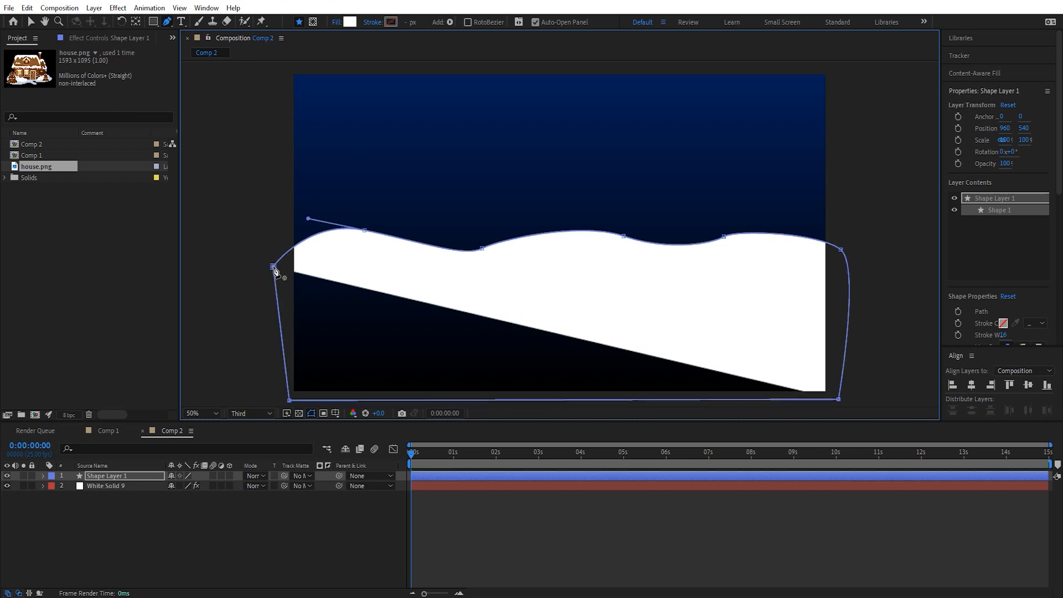
Smooth the snow hill's wavy upper edge by slightly shifting its curve points, and deselect the shape.
left_click(365, 231)
left_click_drag(365, 233, 368, 236)
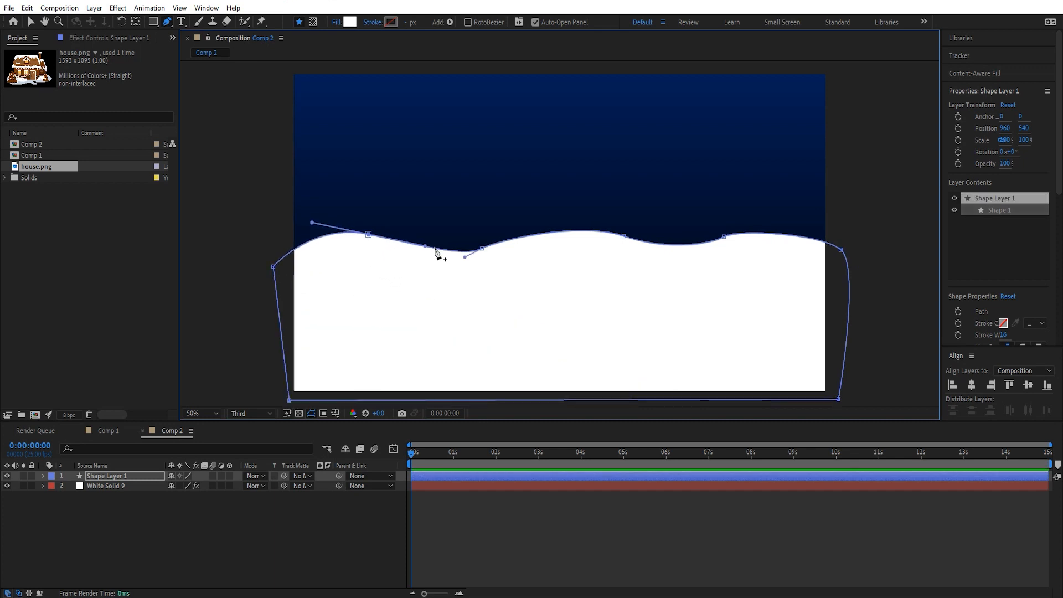
left_click(482, 248)
left_click_drag(722, 237, 730, 240)
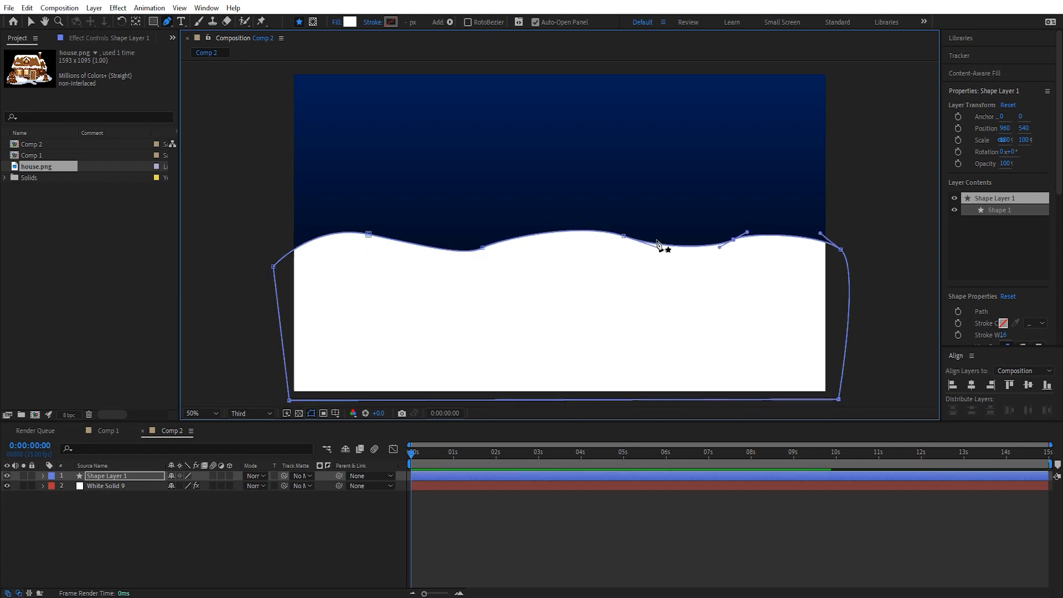
left_click_drag(623, 236, 625, 240)
left_click_drag(480, 250, 477, 250)
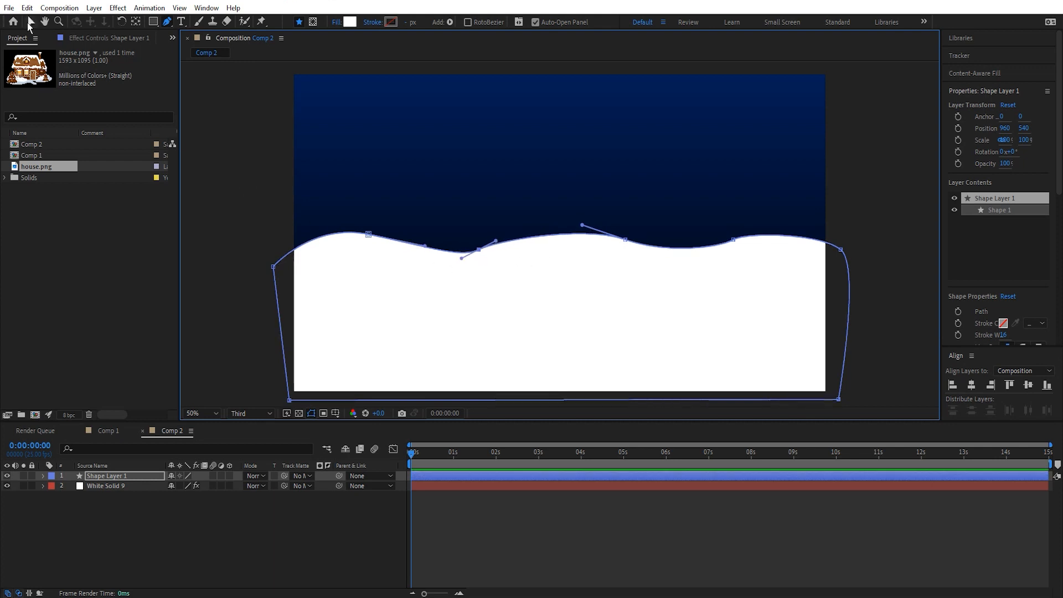
left_click(30, 23)
left_click(241, 186)
left_click(236, 217)
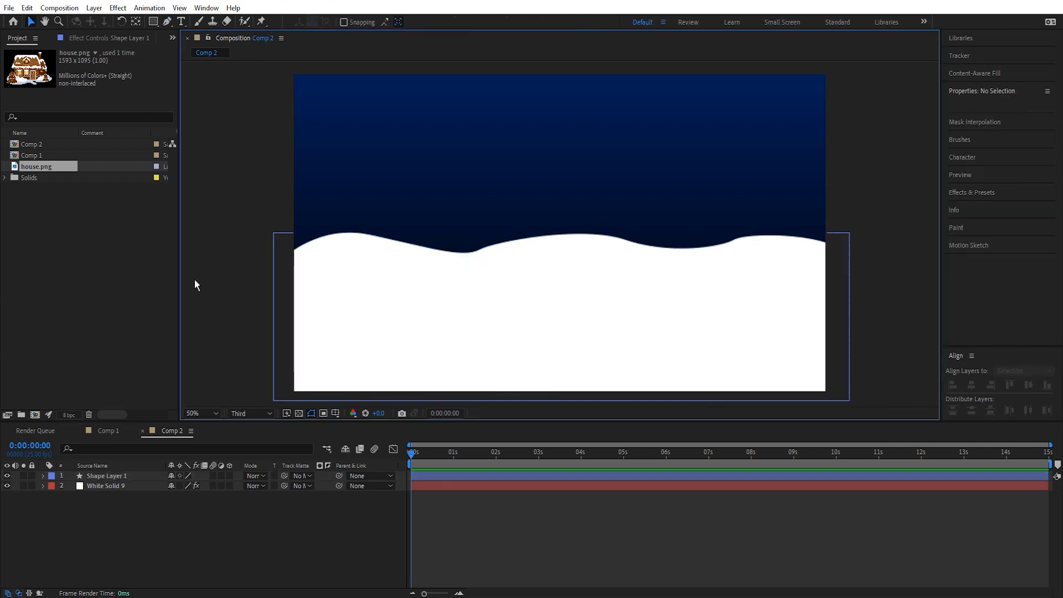
Place house.png as the uppermost layer, scale it down to about 56.6%, and position it on the snow at about 970, 650.
left_click_drag(24, 171, 100, 480)
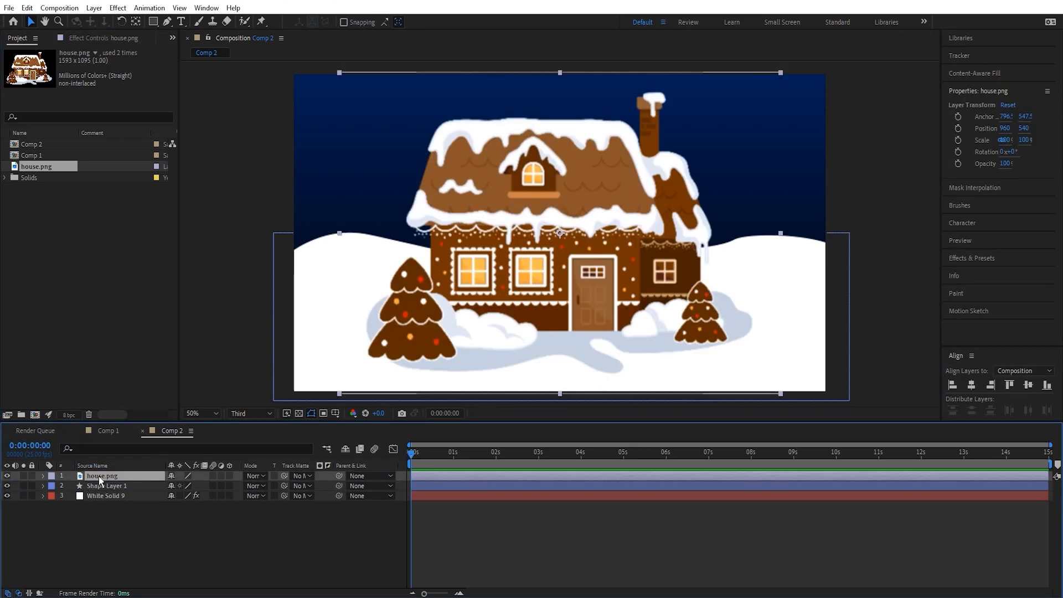
left_click_drag(339, 72, 440, 216)
left_click_drag(530, 201, 553, 242)
left_click_drag(682, 181, 689, 178)
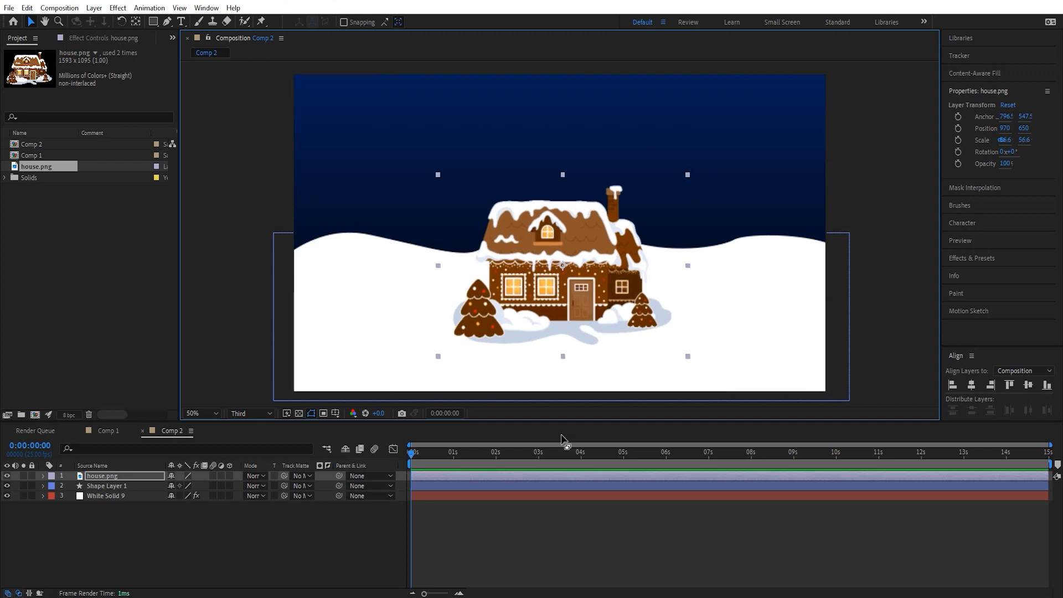
Set the composition preview resolution to Full and deselect the house layer.
left_click(268, 415)
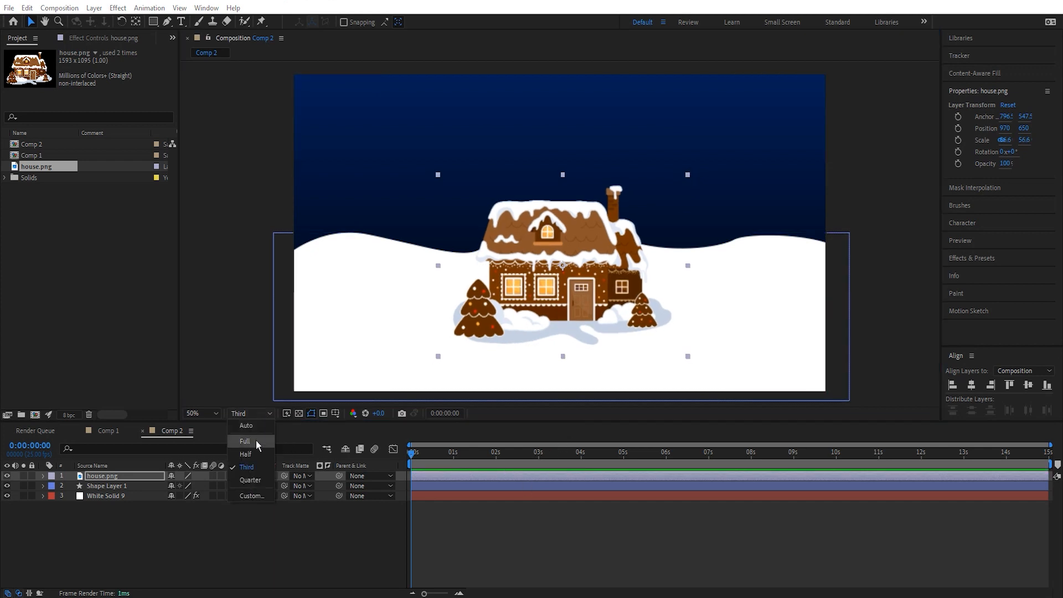
left_click(245, 441)
left_click(862, 257)
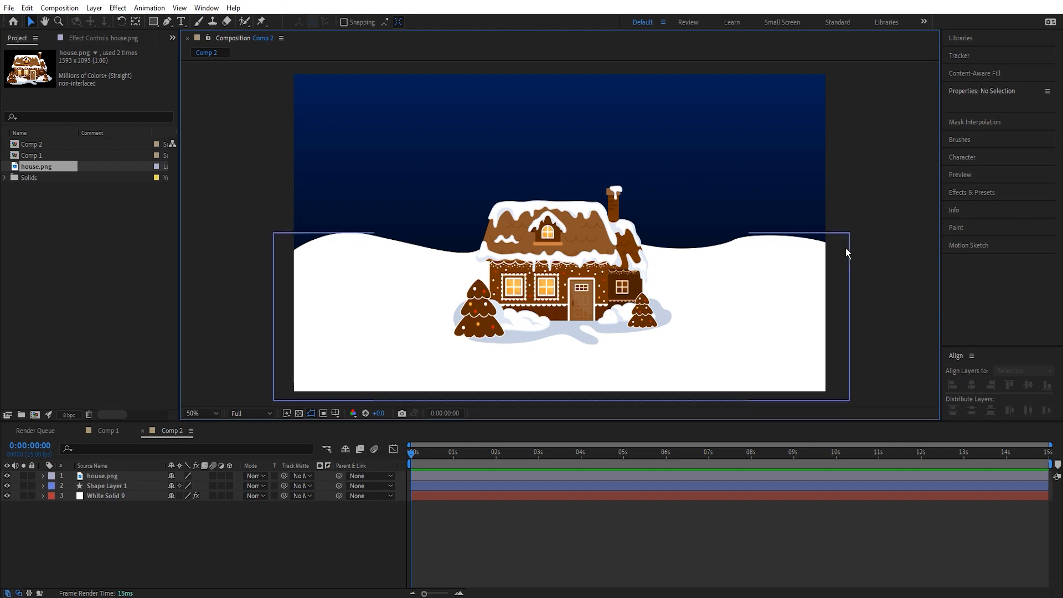
Create a new white solid layer above the house.
left_click(94, 8)
mouse_move(105, 22)
left_click(293, 35)
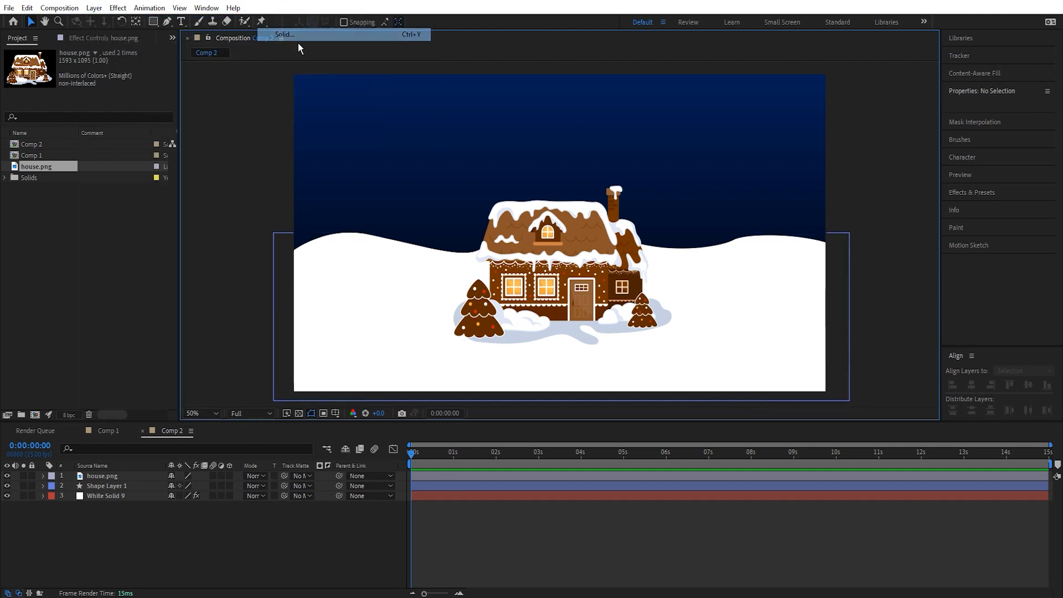
left_click(568, 409)
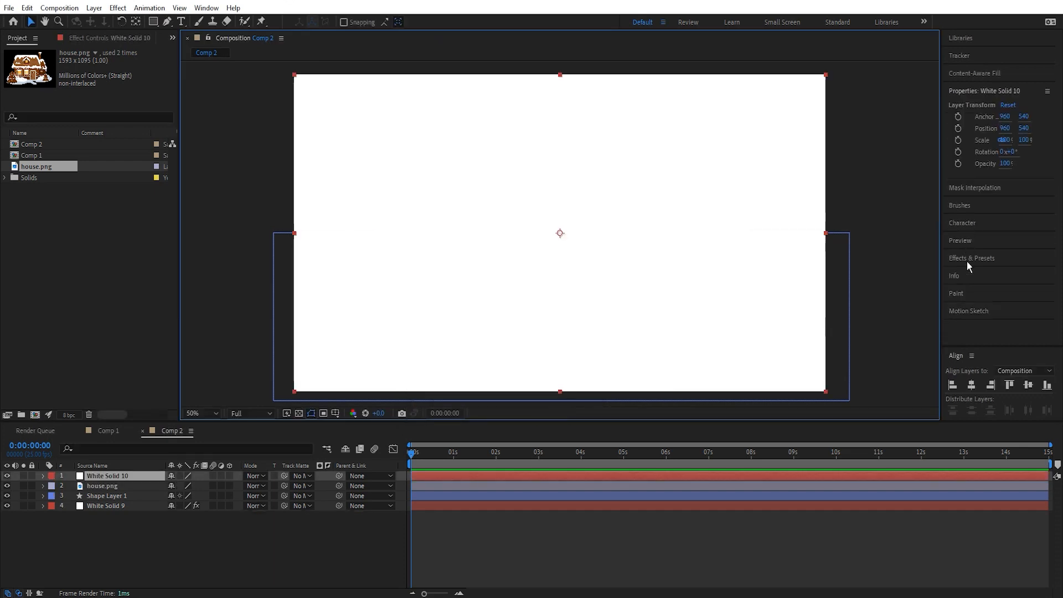
Apply CC Snowfall to the new solid and turn off compositing with the original.
left_click(966, 259)
left_click(996, 191)
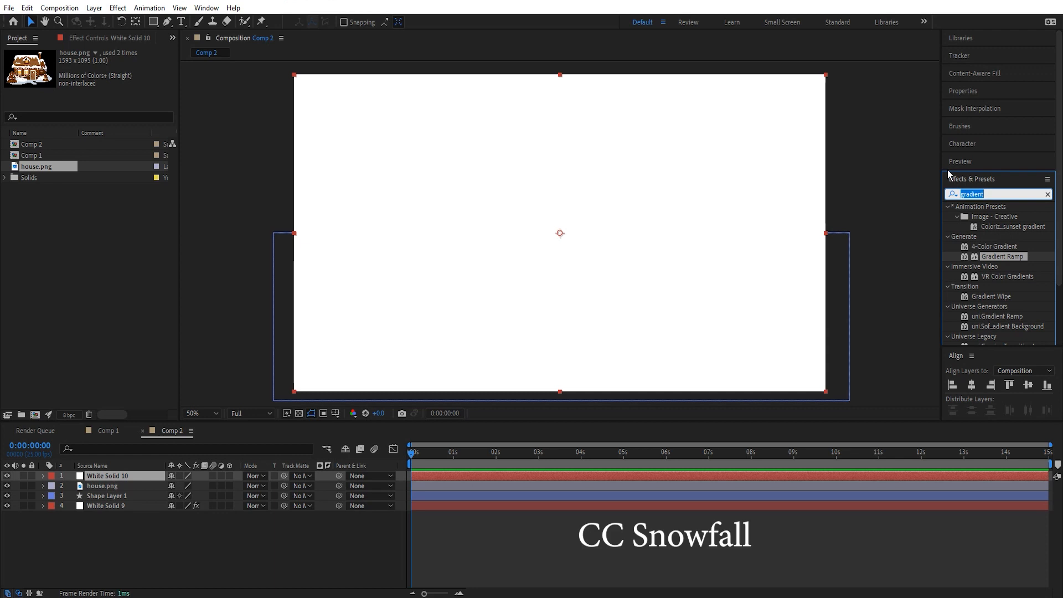
type("snow")
left_click_drag(967, 254, 734, 474)
left_click(101, 213)
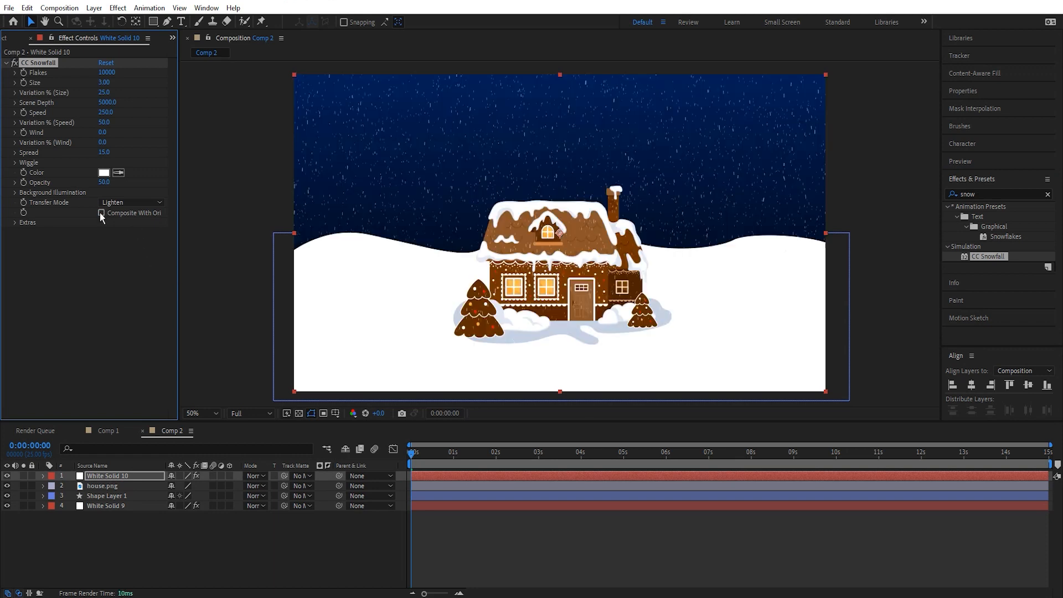
left_click_drag(414, 452, 376, 452)
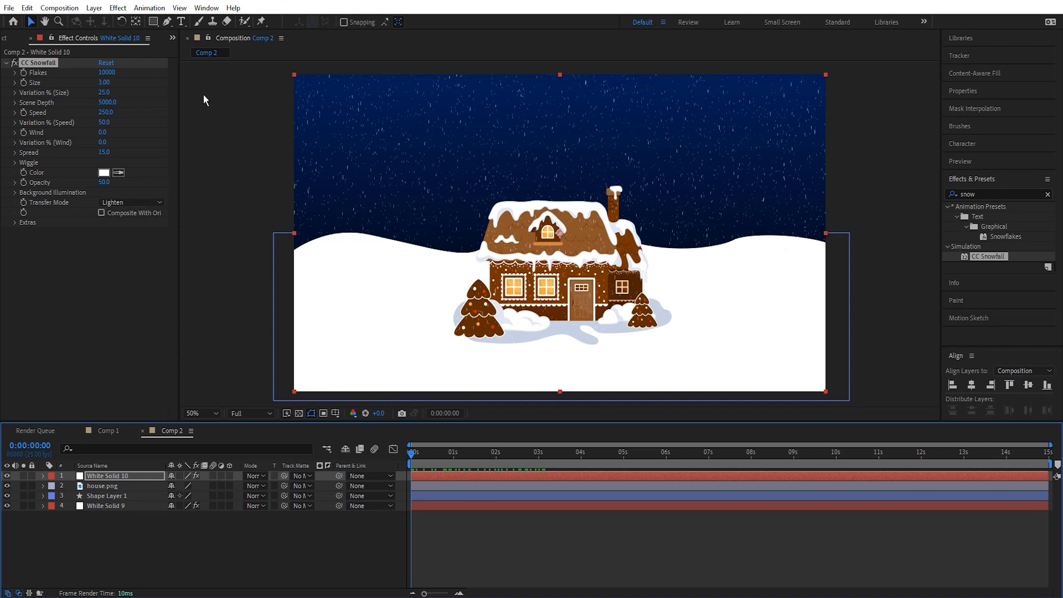
Set the snowfall's Size to 6, Variation % (Size) to 38, and Speed to 109.
left_click(103, 83)
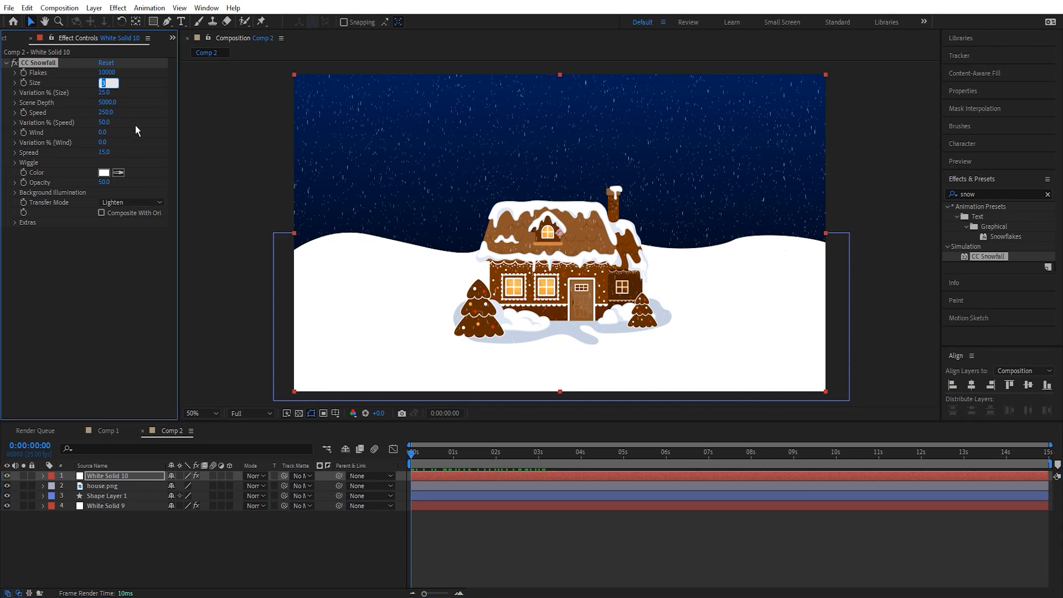
key("Return")
left_click(104, 93)
type("38")
key("Return")
left_click(104, 112)
left_click(104, 112)
type("109")
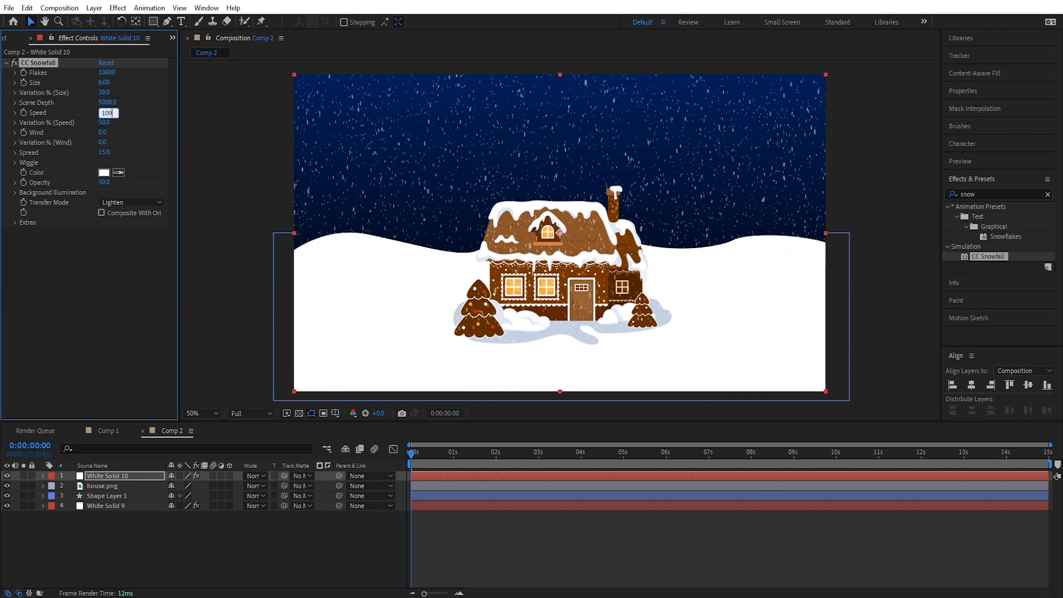
Set the snowfall's Wind to 44 and Variation % (Wind) to 100.
left_click(103, 133)
key("Return")
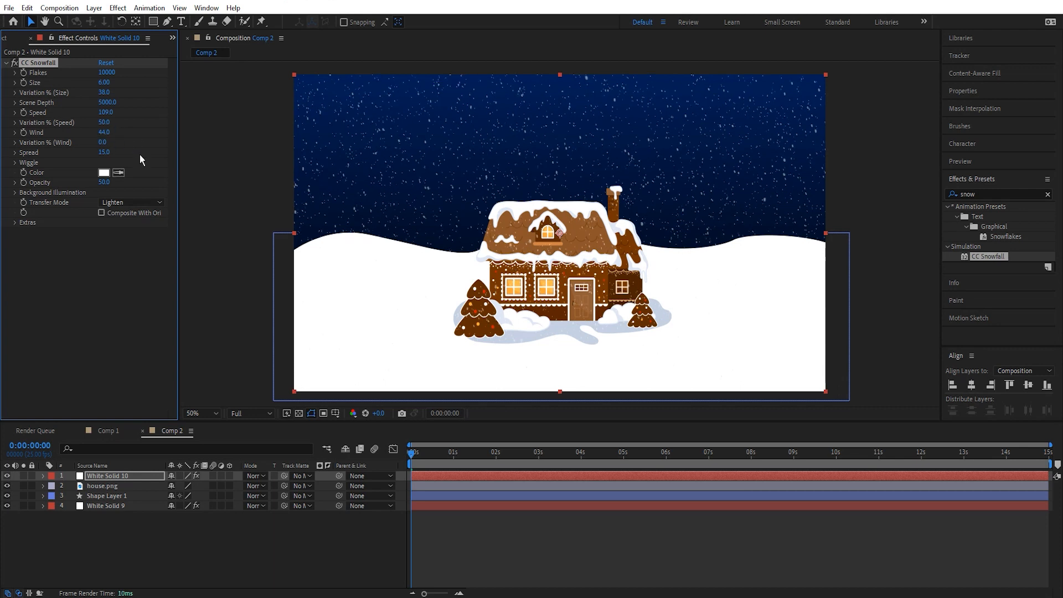
left_click(102, 143)
key("Return")
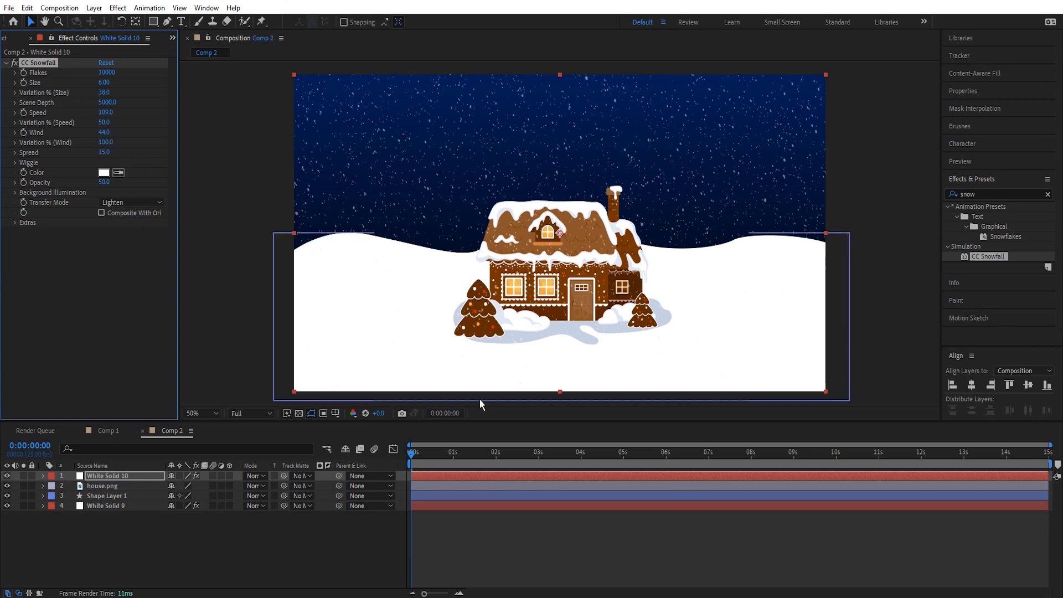
Play the composition from the start to check the snowfall motion, and return to the first frame.
left_click(407, 459)
key("space")
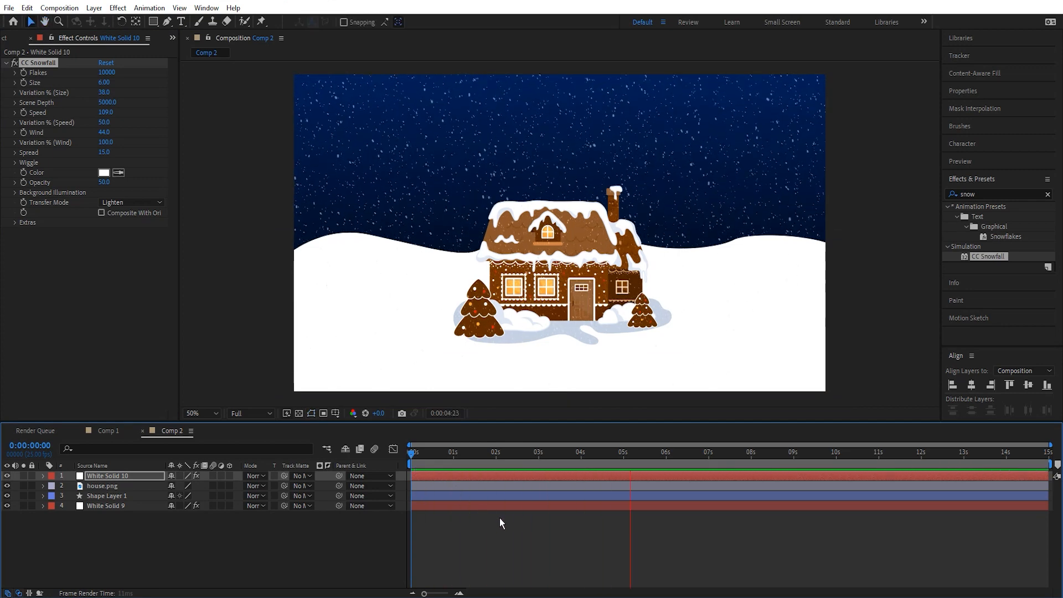
left_click_drag(683, 460, 400, 463)
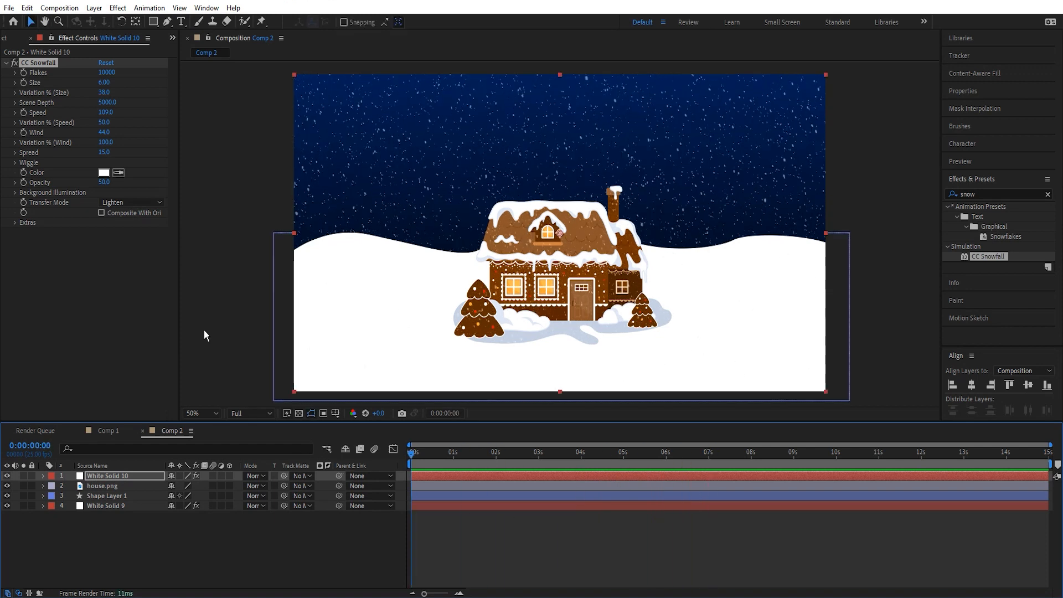
Create another white solid layer above the snowfall layer.
left_click(73, 10)
mouse_move(94, 7)
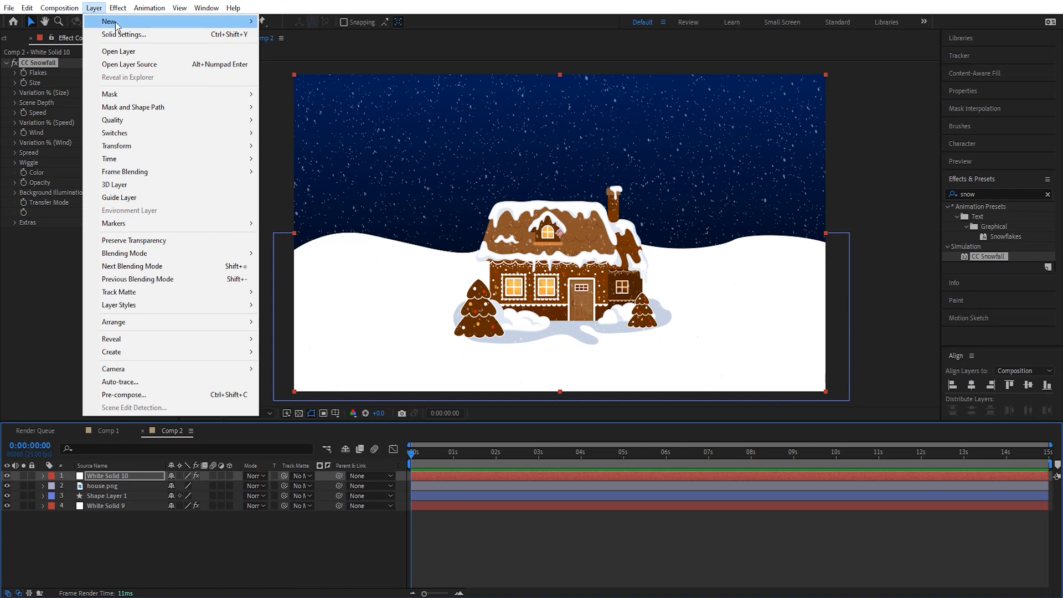
mouse_move(137, 24)
left_click(285, 35)
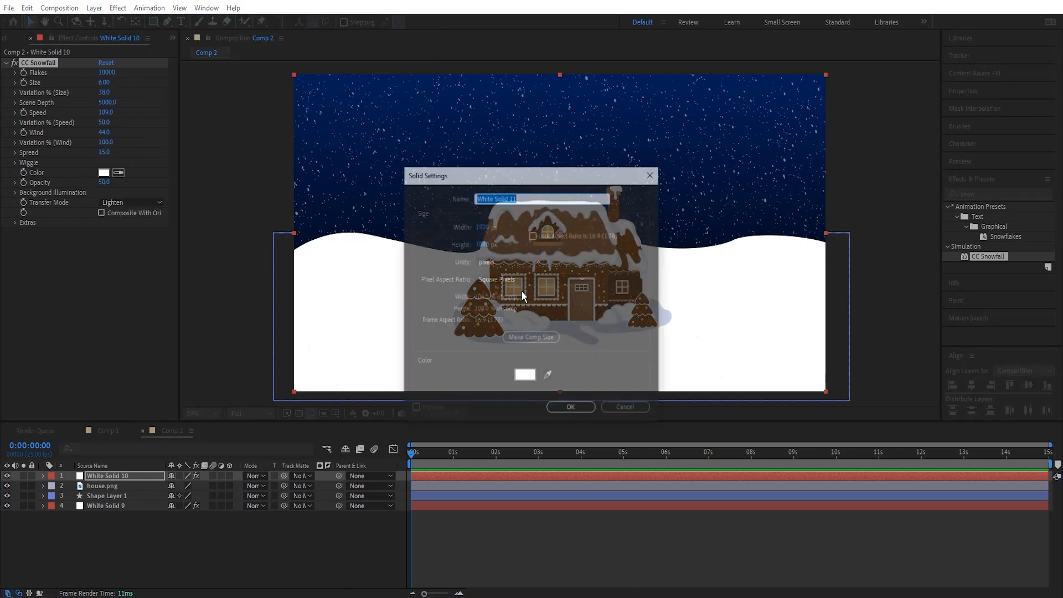
left_click(570, 410)
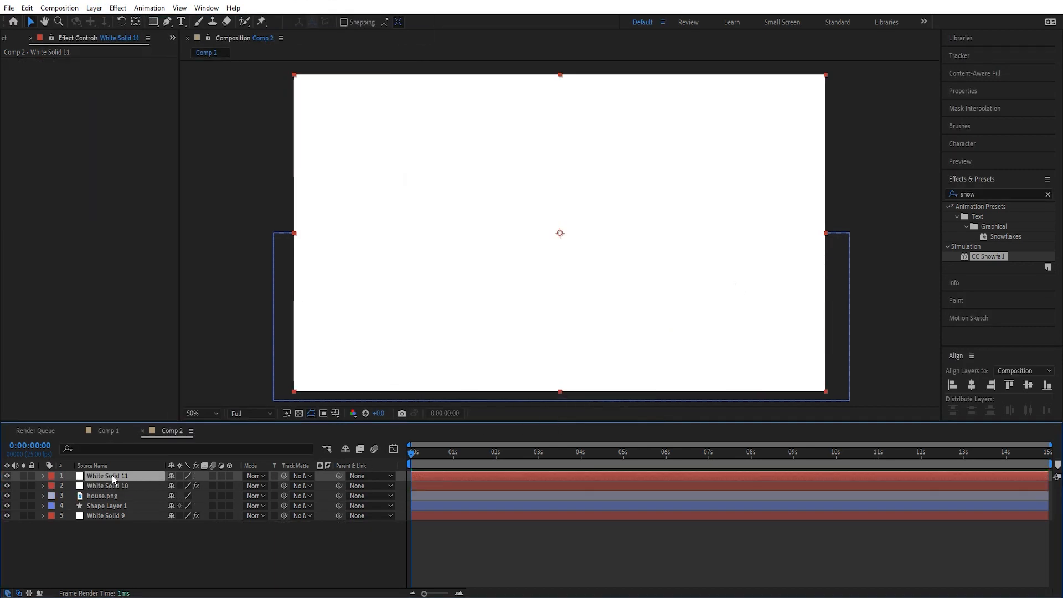
Find the CC Mr. Mercury effect and apply it to the new white solid at the top of the layer stack.
left_click_drag(1023, 197, 919, 193)
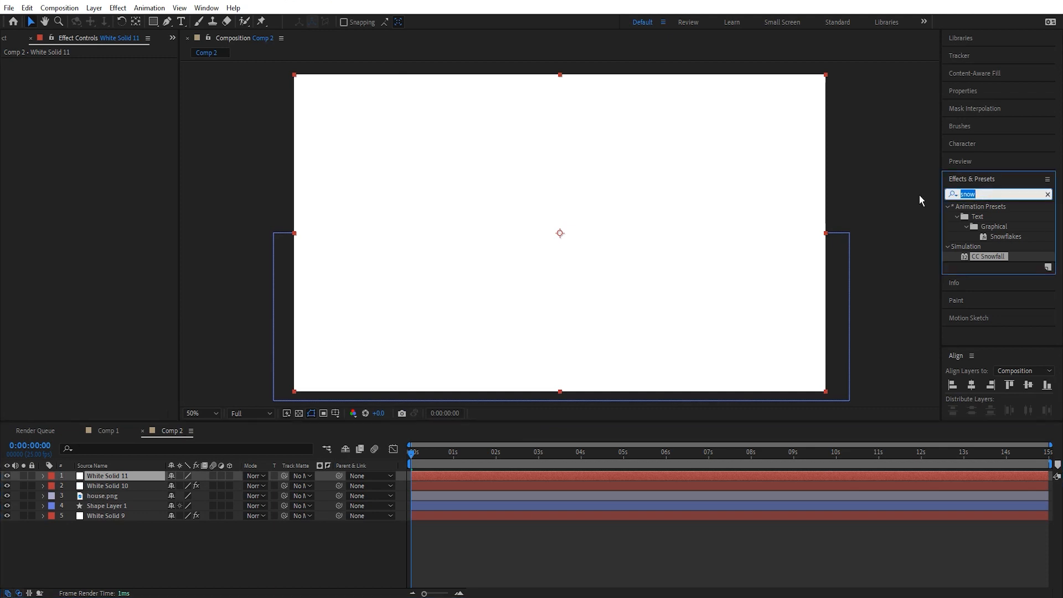
key("BackSpace")
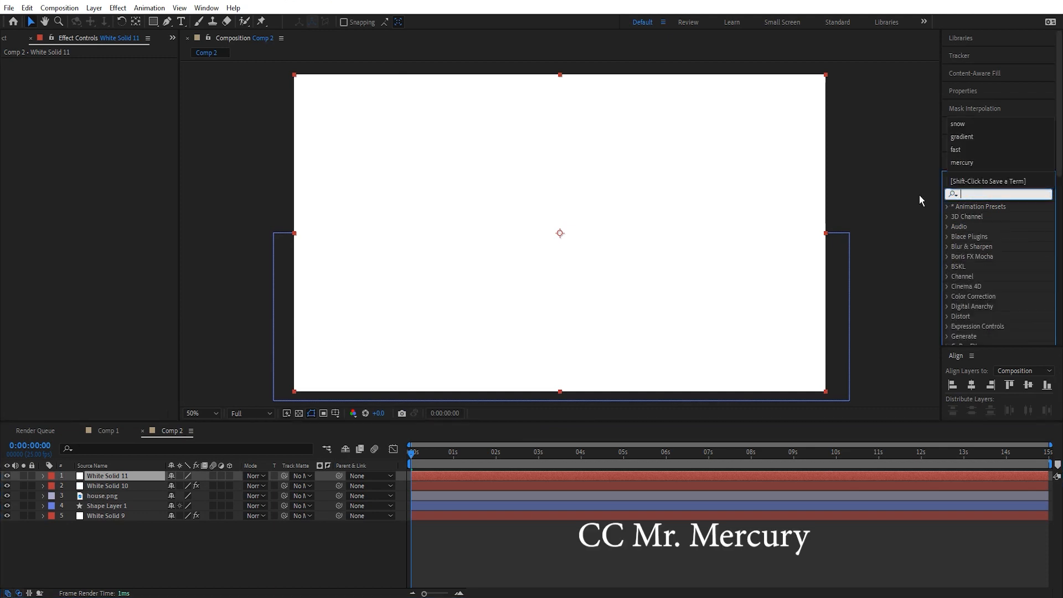
type("me")
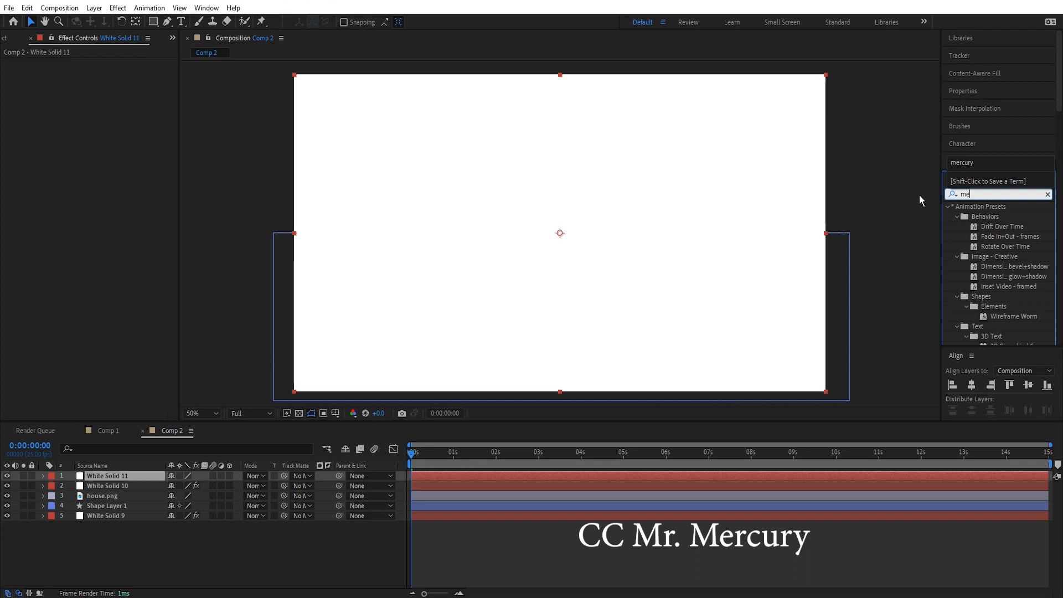
type("rcury")
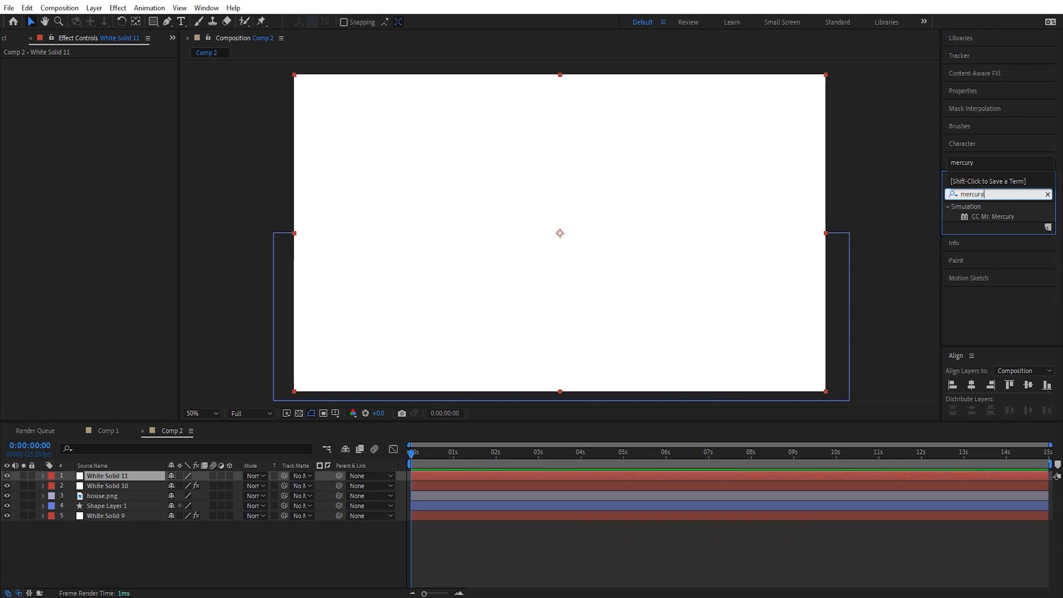
left_click_drag(963, 220, 688, 475)
mouse_move(411, 451)
left_mouse_down()
mouse_move(514, 449)
mouse_move(399, 454)
left_mouse_up()
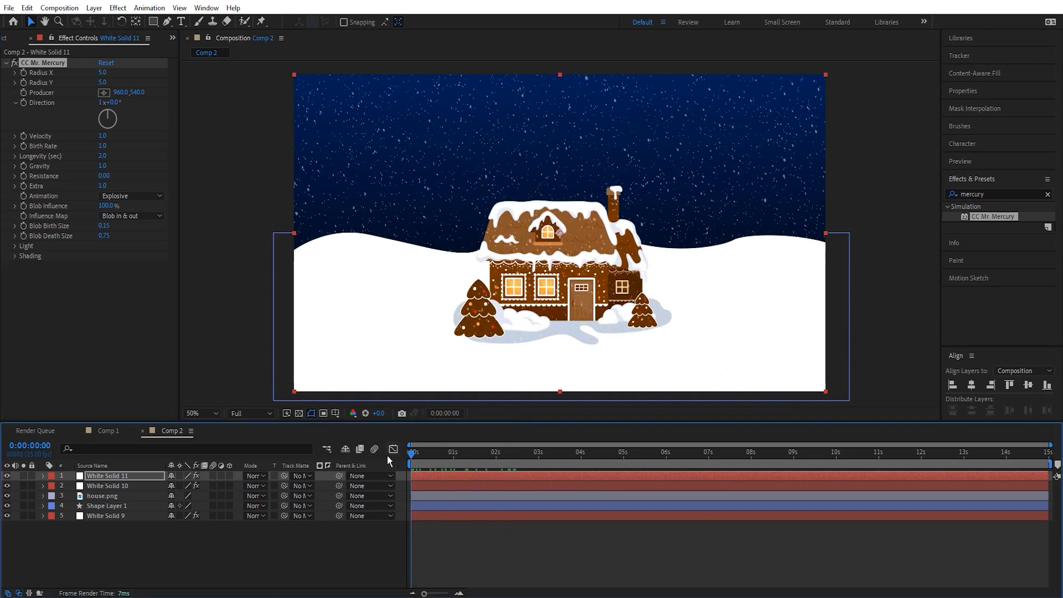
Set CC Mr. Mercury's Radius X and Radius Y to 0 and its Velocity to 0.1.
left_click(100, 72)
type("0")
key("Tab")
type("0")
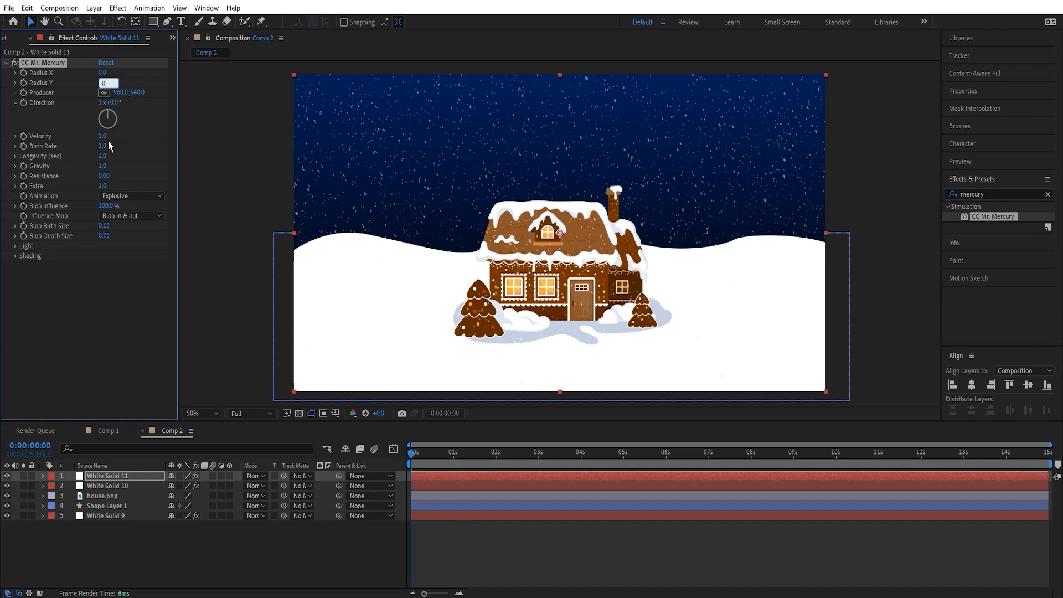
left_click(103, 137)
key("Return")
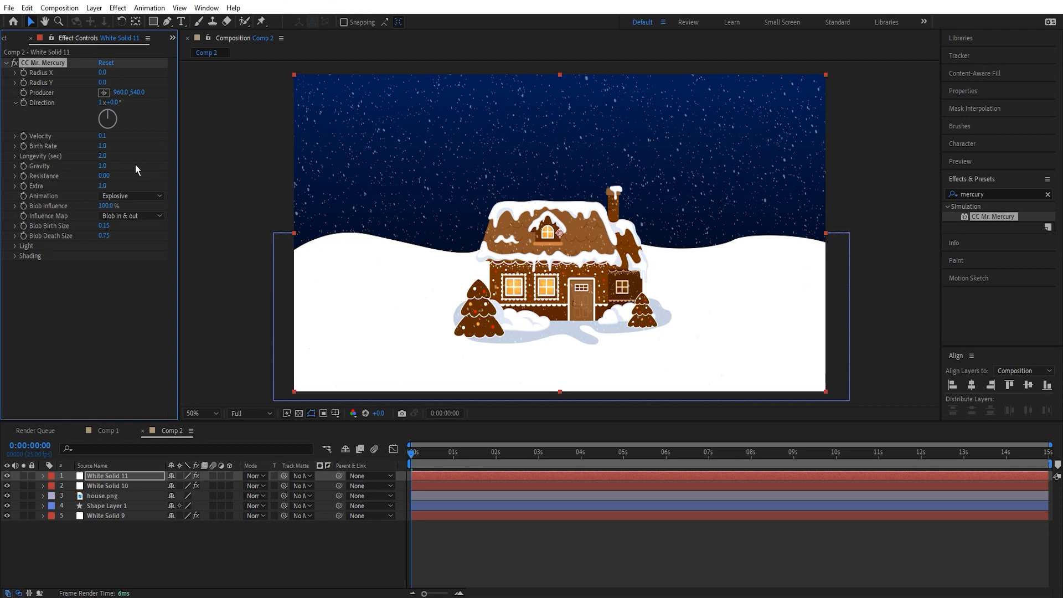
Set the Mercury effect's Birth Rate to 0.2, Longevity to 1.8 seconds, and Gravity to -0.5.
left_click(102, 146)
key("Return")
left_click(102, 155)
key("Return")
left_click(105, 168)
type("-0.5")
key("Return")
Set the Mercury effect's Resistance to 0.03 and Extra to 0.4.
left_click(103, 175)
type("0.03")
key("Return")
left_click(102, 186)
type("0.4")
key("Return")
Scrub through the first second and a half, and change the Mercury Animation type to Bi-Directional Normalized.
left_click(414, 452)
left_click_drag(433, 450, 470, 440)
left_click(158, 196)
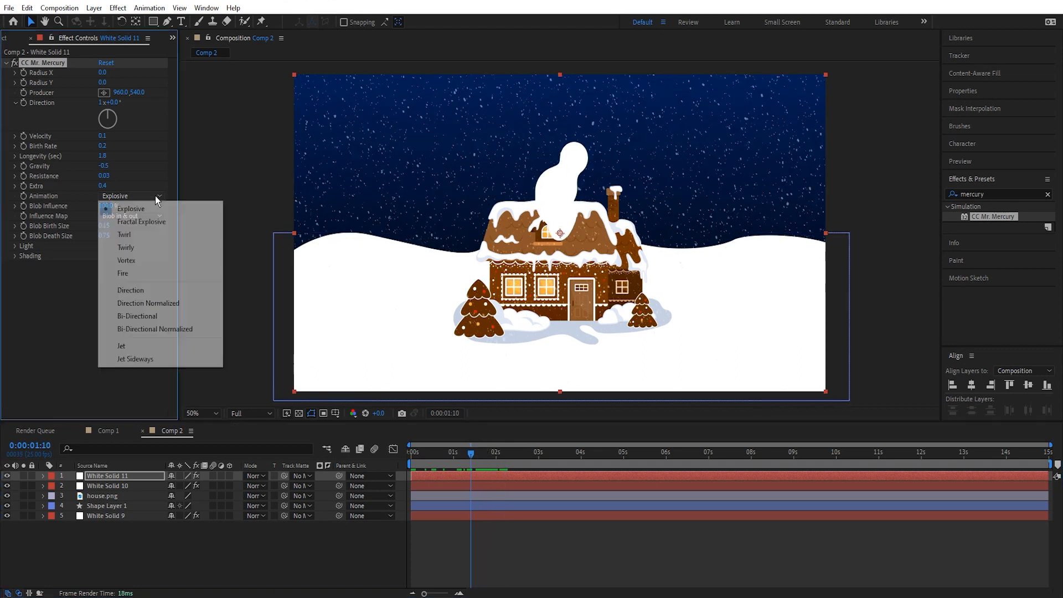
left_click(155, 329)
left_click_drag(471, 450, 457, 453)
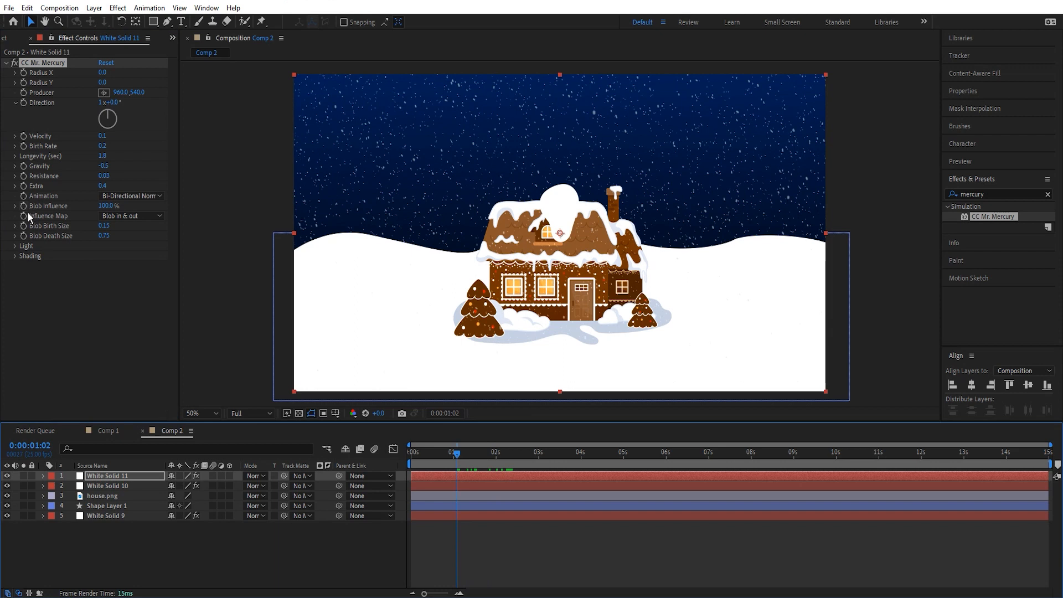
Set the Mercury effect's Blob Birth Size to 0 and Blob Death Size to 0.26.
left_click(15, 226)
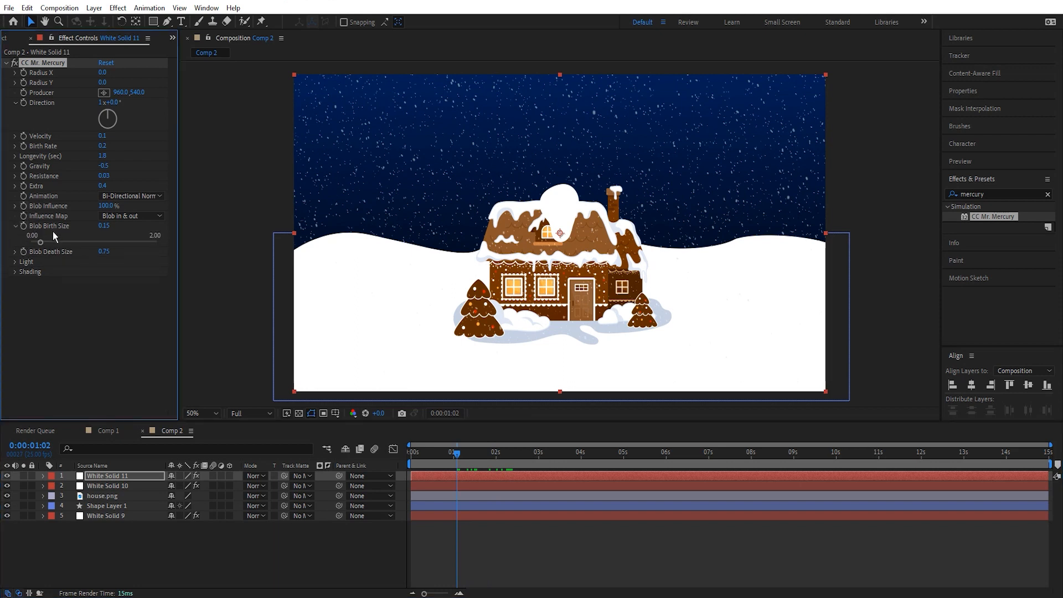
left_click(104, 227)
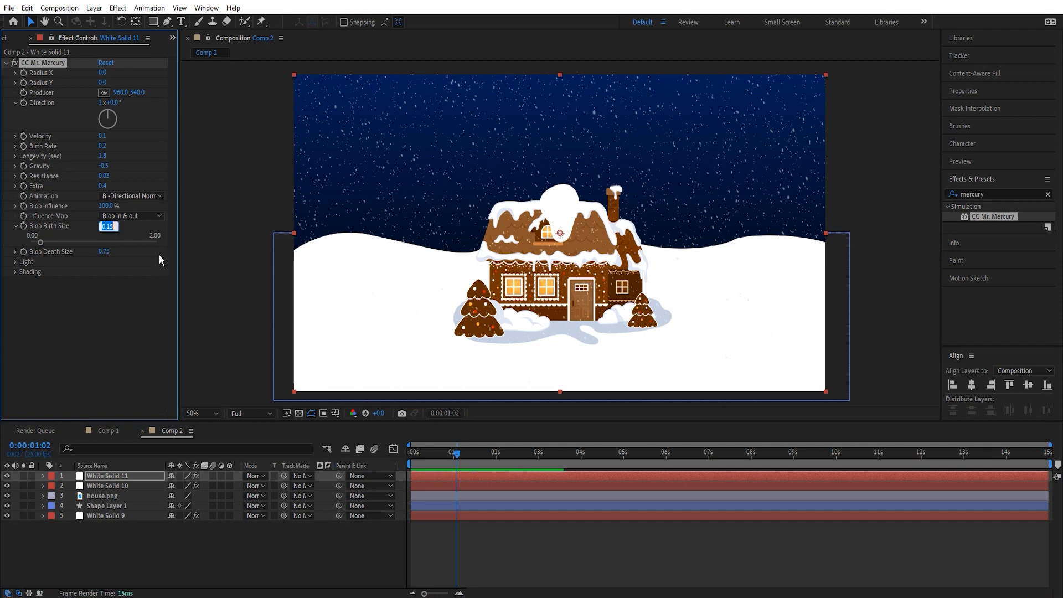
type("0")
key("Return")
left_click(104, 252)
key("Return")
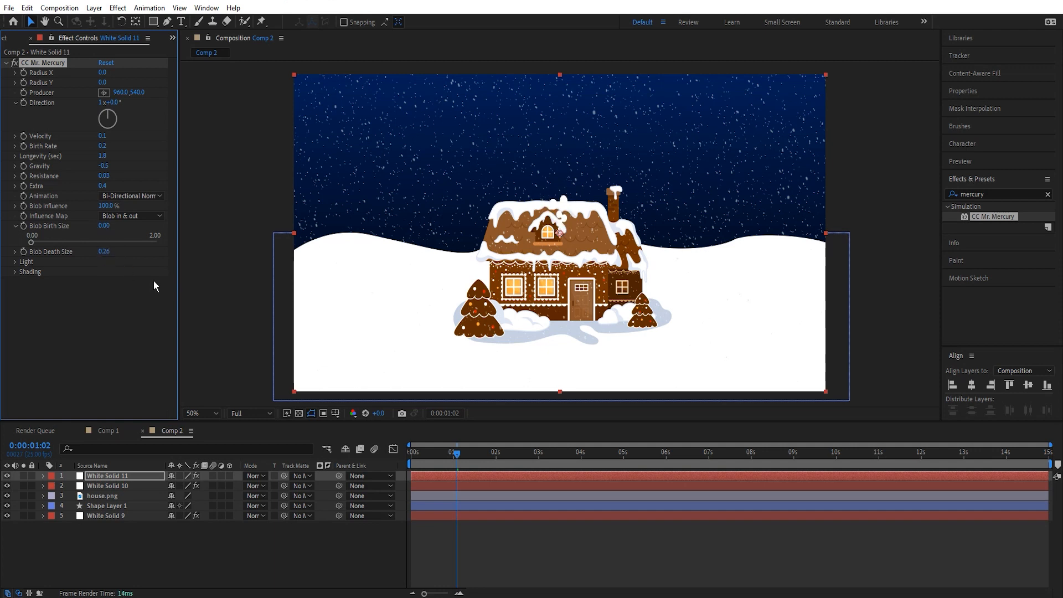
Play the composition from about one second in to check the shape and motion of the smoke.
mouse_move(470, 447)
left_mouse_down()
mouse_move(514, 448)
mouse_move(416, 449)
mouse_move(457, 452)
left_mouse_up()
key("space")
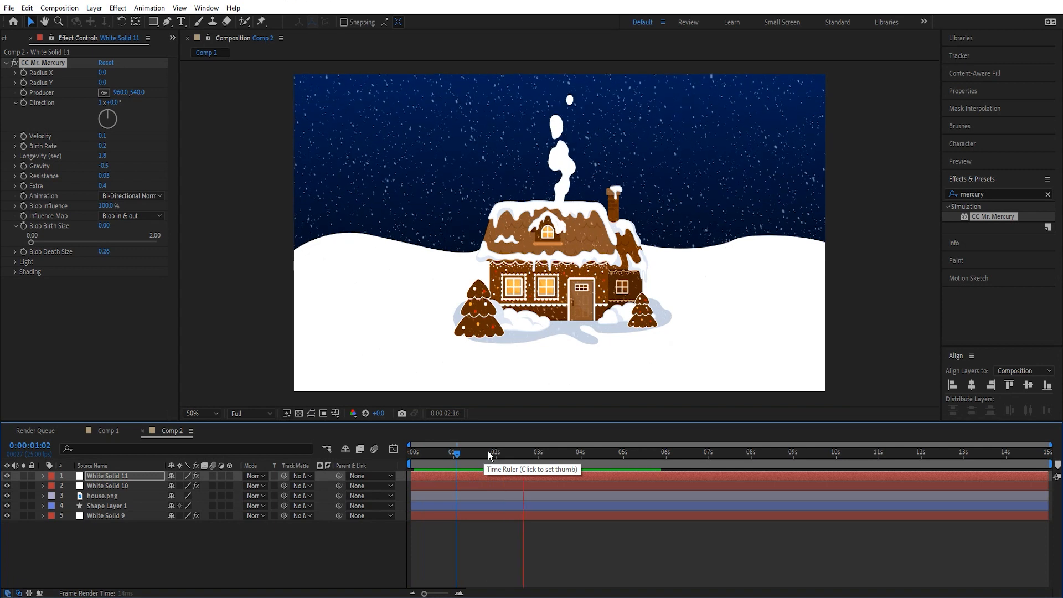
key("space")
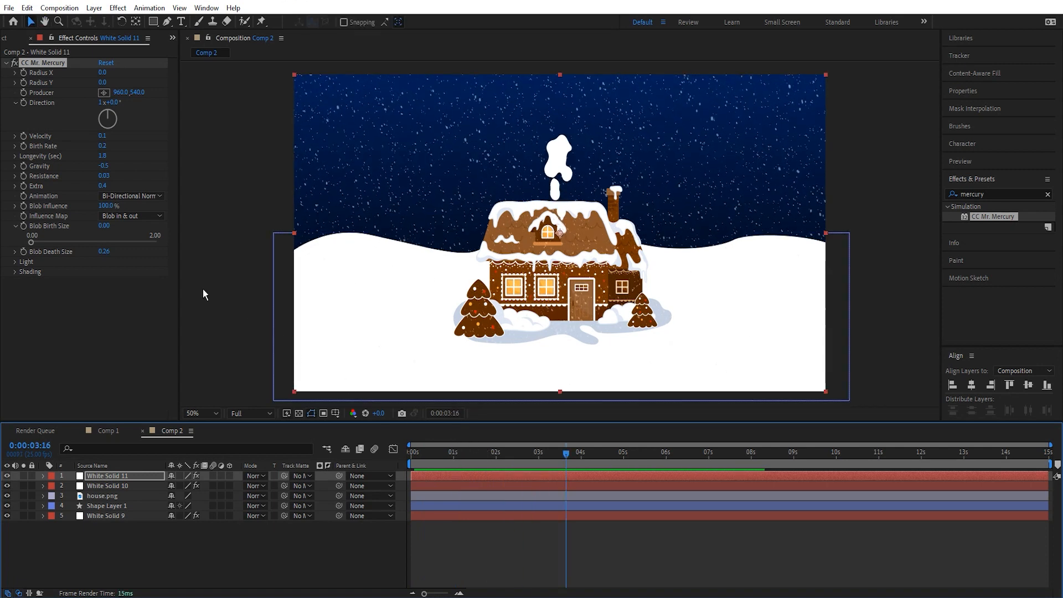
Set Blob Influence to 42.3% and play the smoke from near the start of the composition.
left_click(105, 206)
type("42.3")
key("Return")
left_click_drag(568, 454, 419, 466)
key("space")
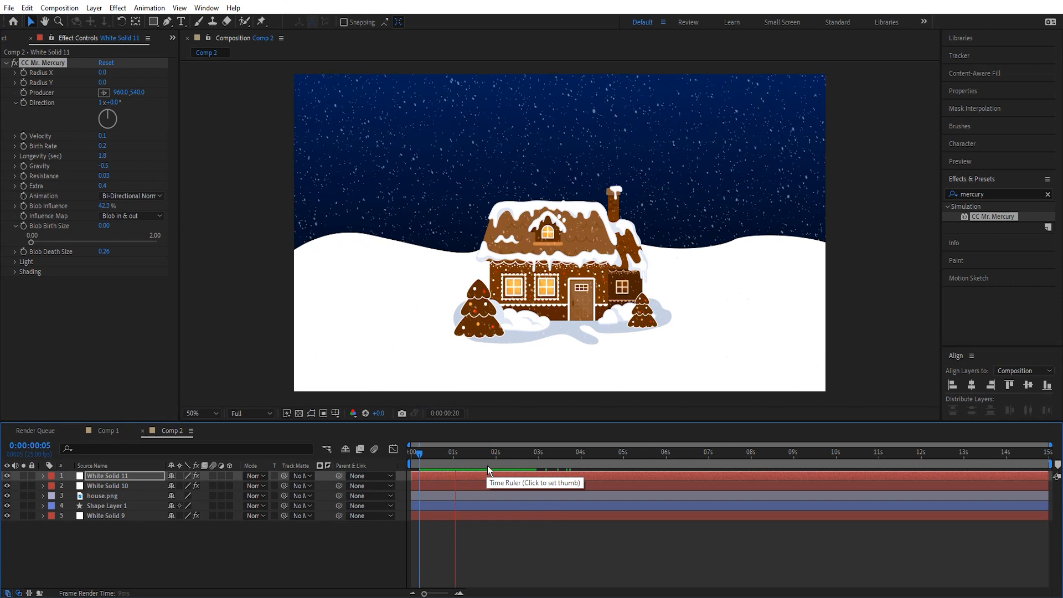
key("space")
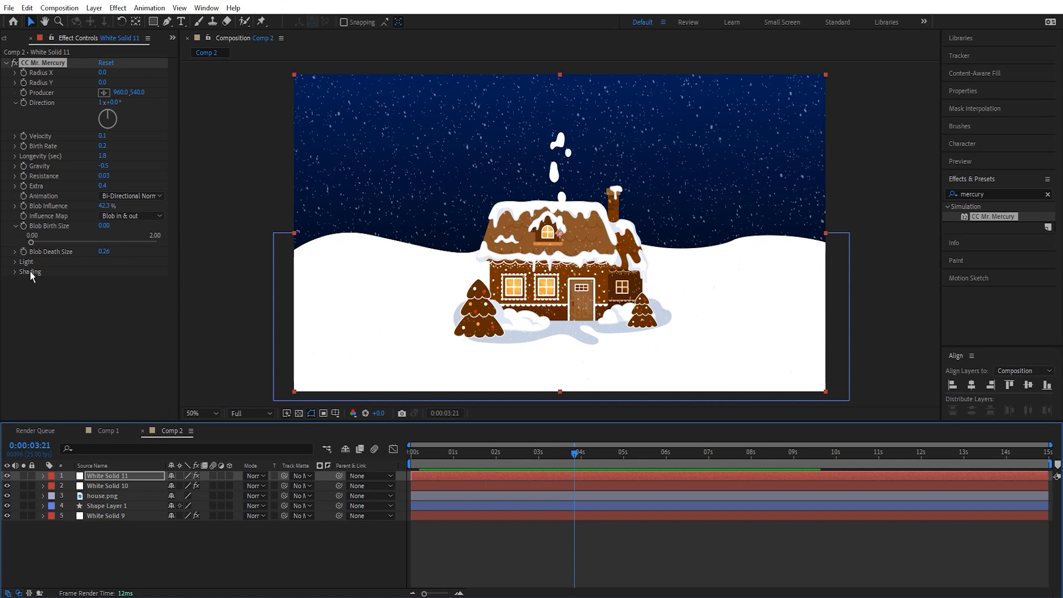
Go to 0:00:02:22, apply Fast Box Blur to the smoke solid, and set its Blur Radius to 12.
left_click_drag(492, 453, 534, 455)
left_click_drag(993, 194, 941, 194)
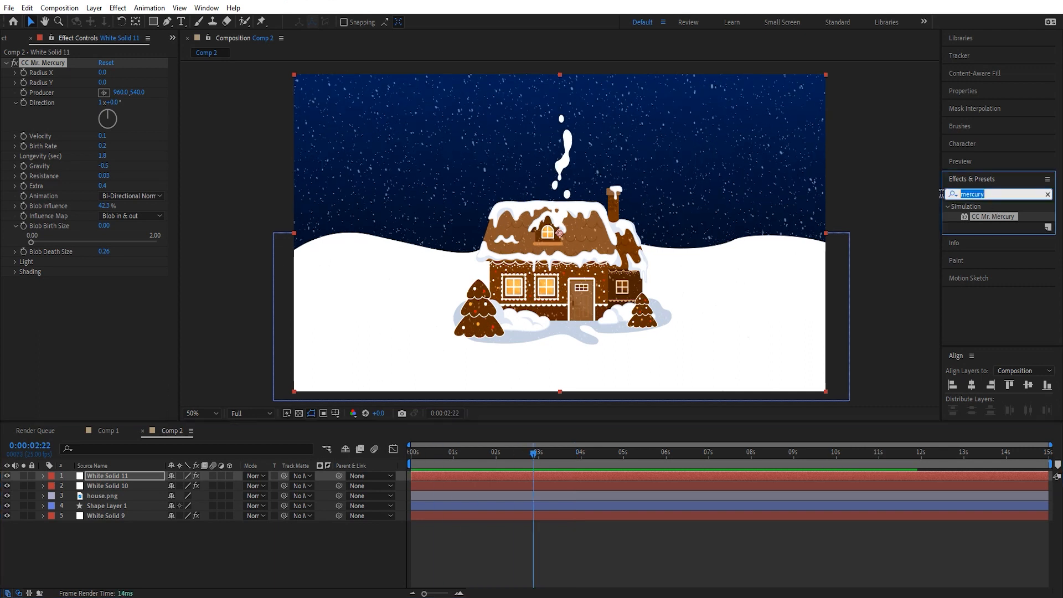
type("fas")
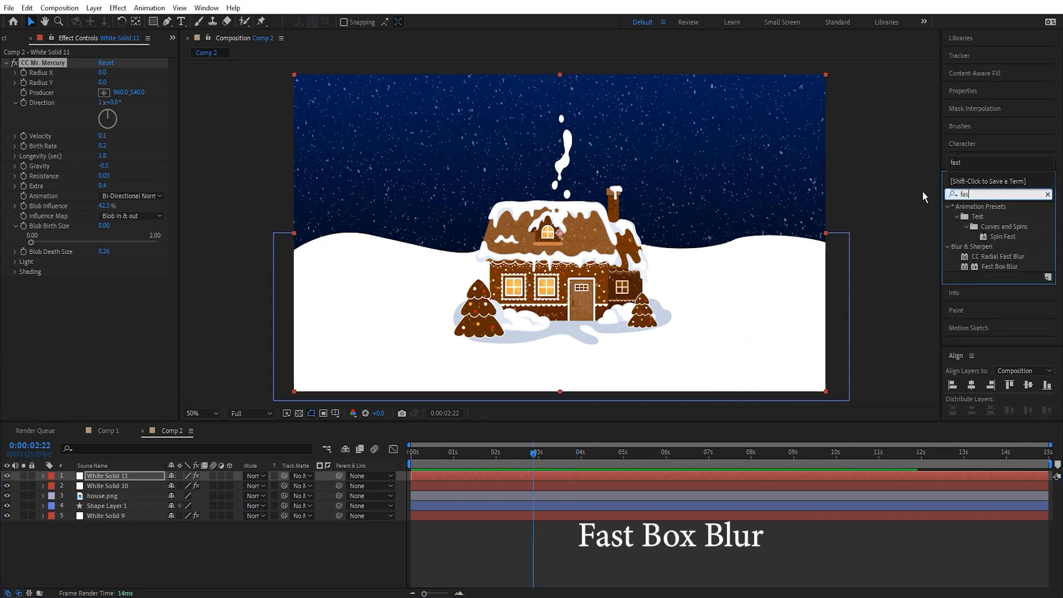
type("t")
left_click_drag(966, 267, 550, 476)
left_click_drag(101, 295, 107, 293)
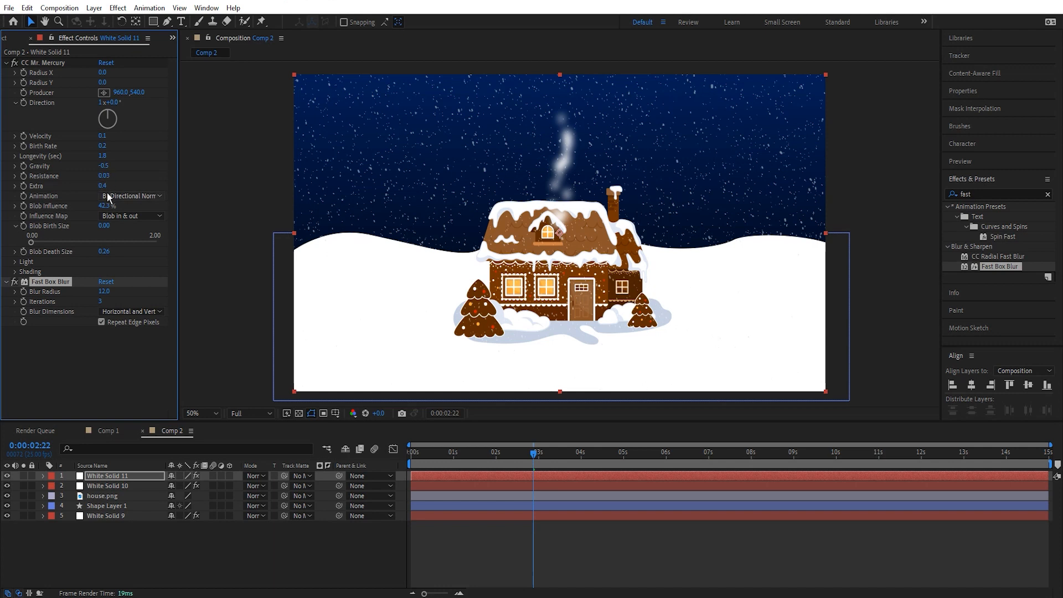
Raise the smoke's Blob Influence to 55.3% and Blob Birth Size to 0.13, and play from the first frame.
left_click_drag(106, 205, 115, 226)
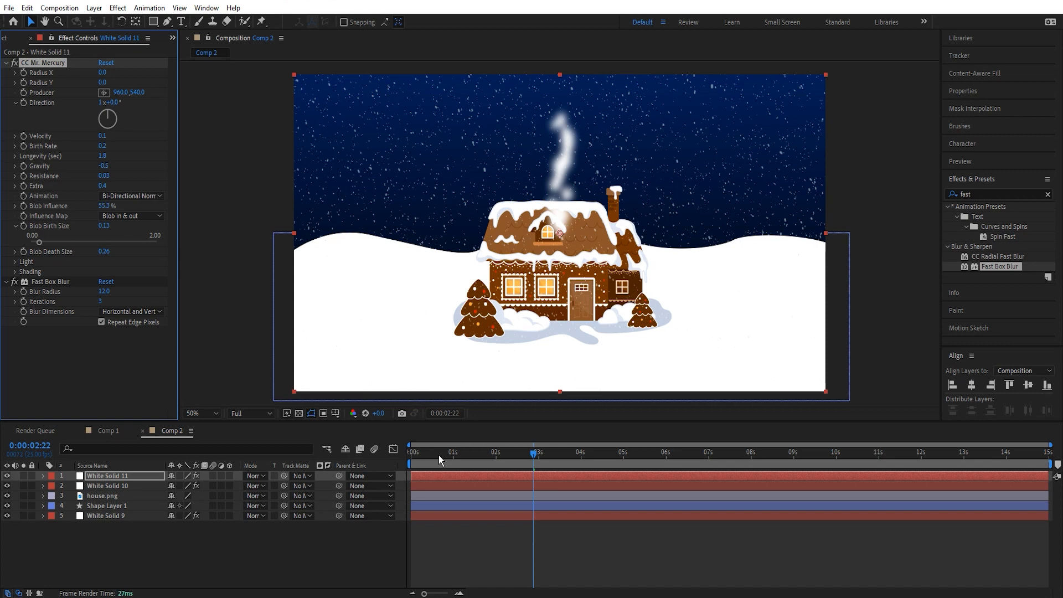
left_click(411, 458)
key("space")
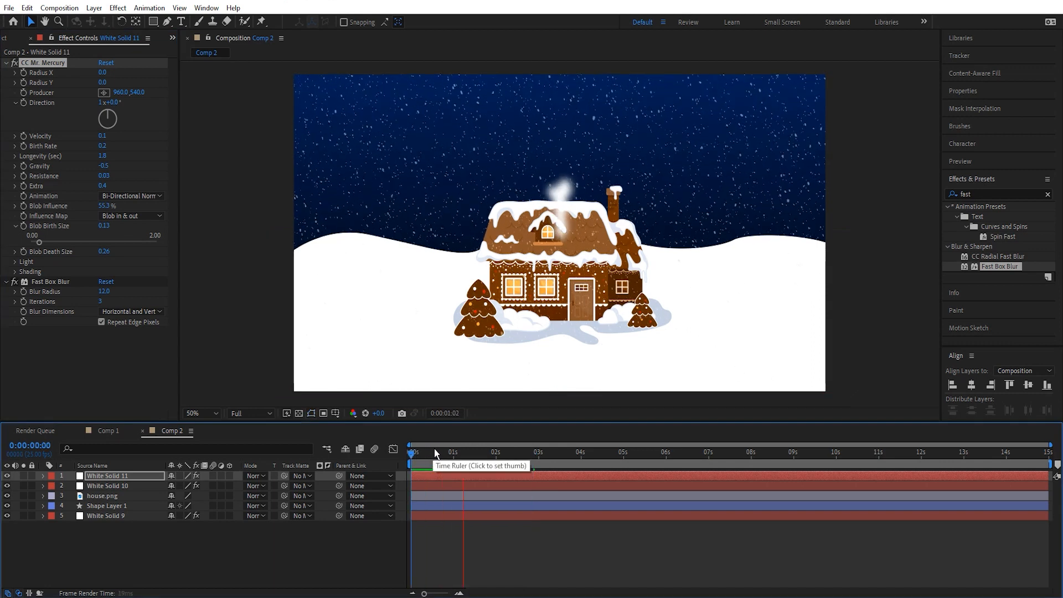
key("space")
Place the smoke solid directly below the house layer, move it so the smoke rises from the chimney, and preview it.
left_click_drag(109, 477, 119, 506)
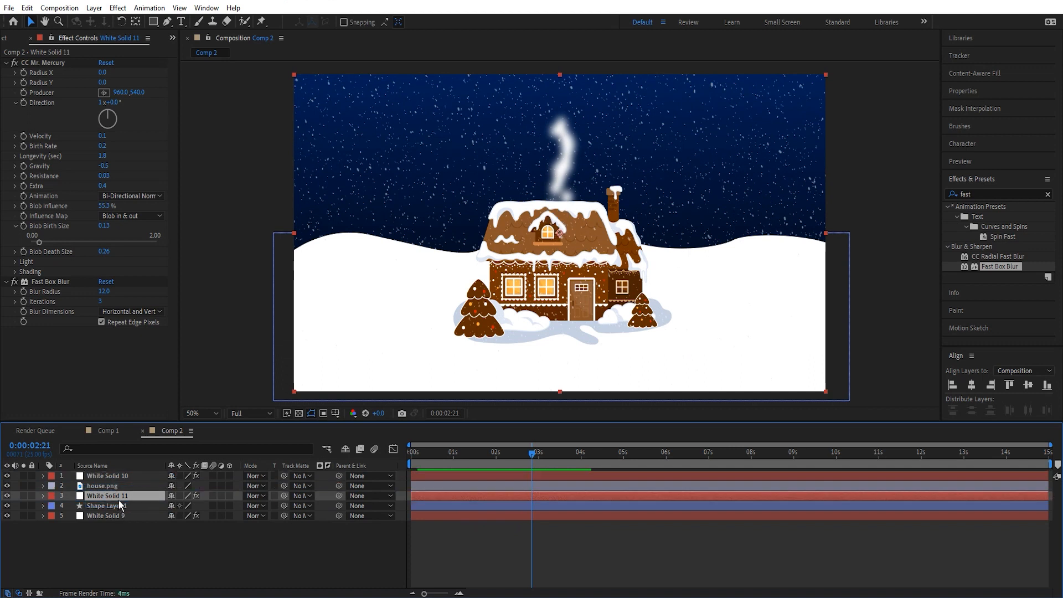
left_click(52, 64)
left_click_drag(569, 271, 622, 220)
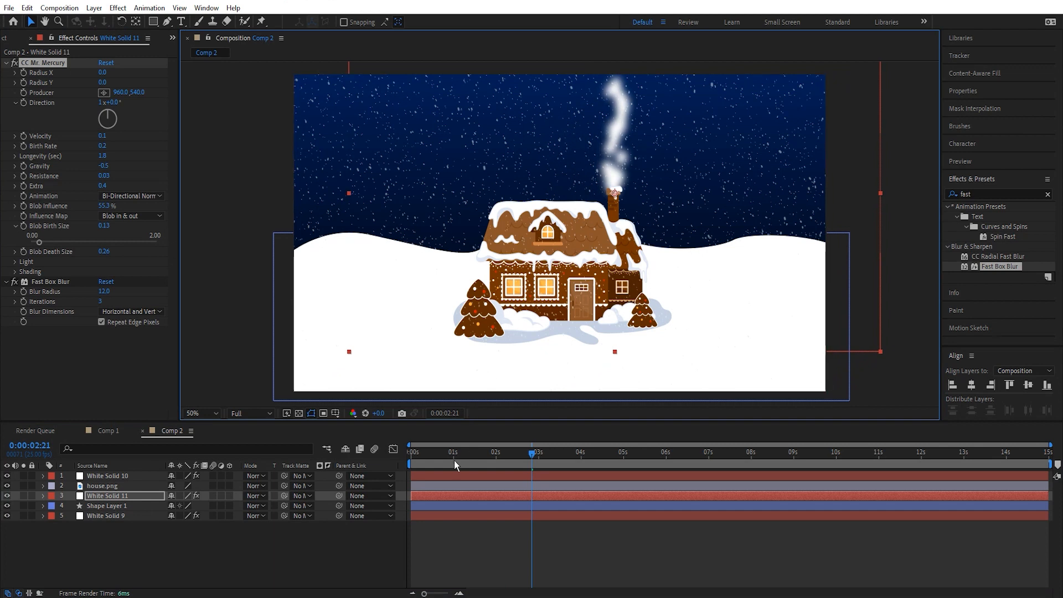
key("space")
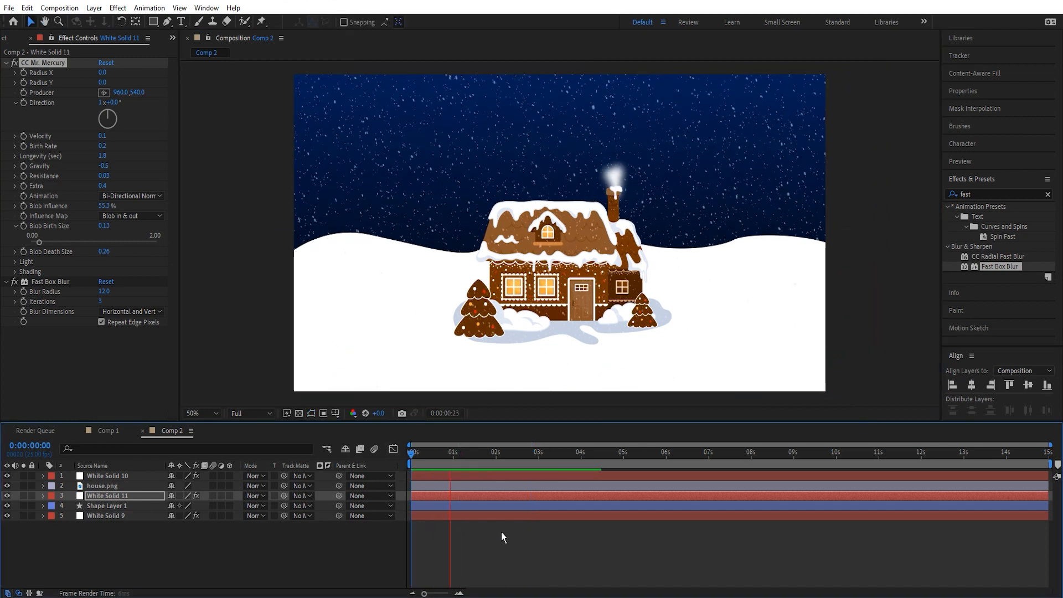
key("space")
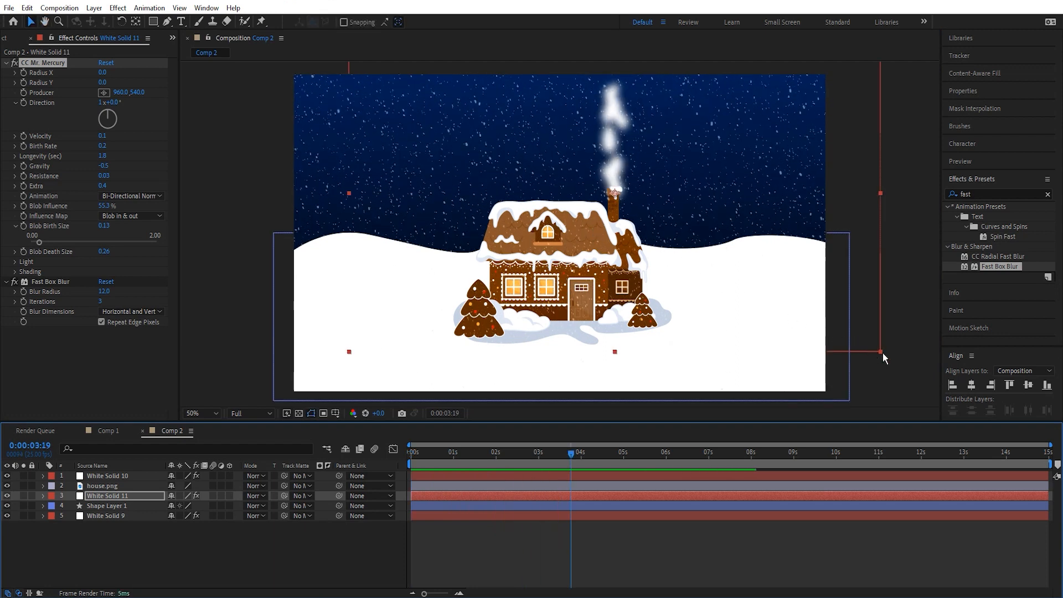
Nudge the smoke solid slightly upward over the chimney and play the composition from the first frame.
left_click(881, 351)
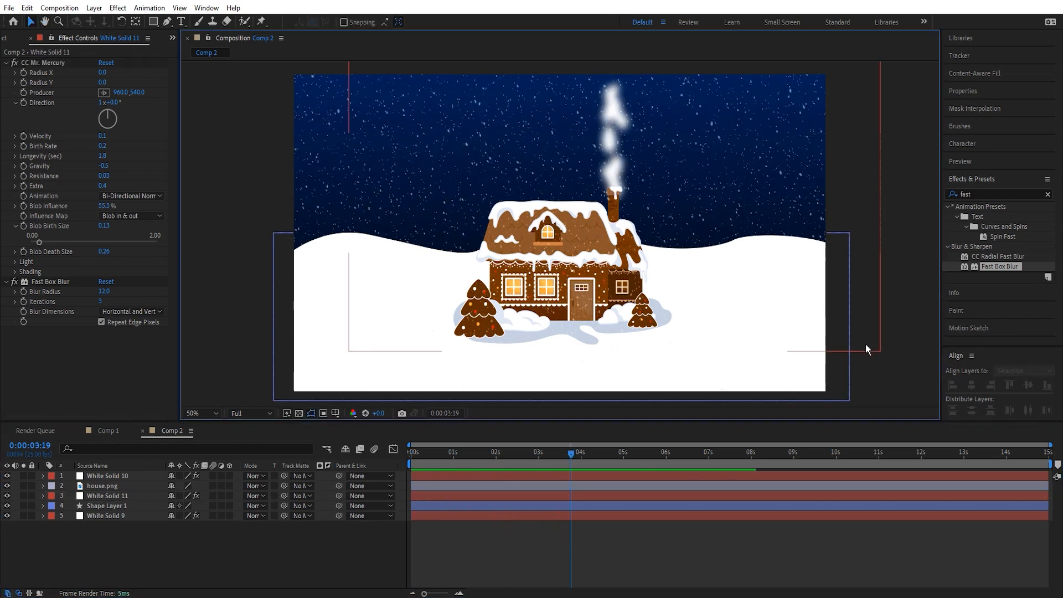
left_click(881, 353)
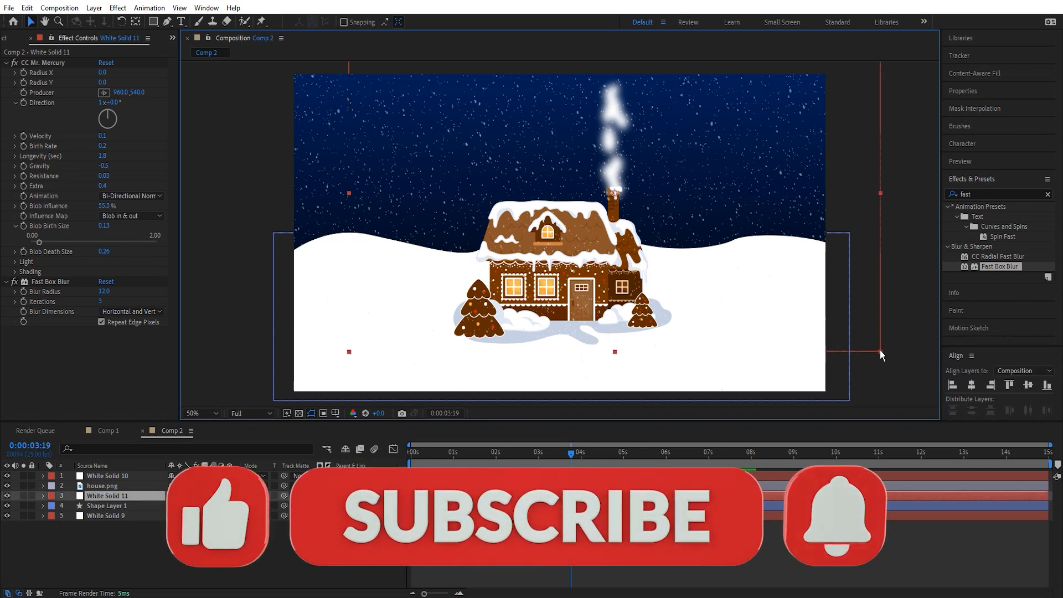
left_click_drag(685, 214, 683, 208)
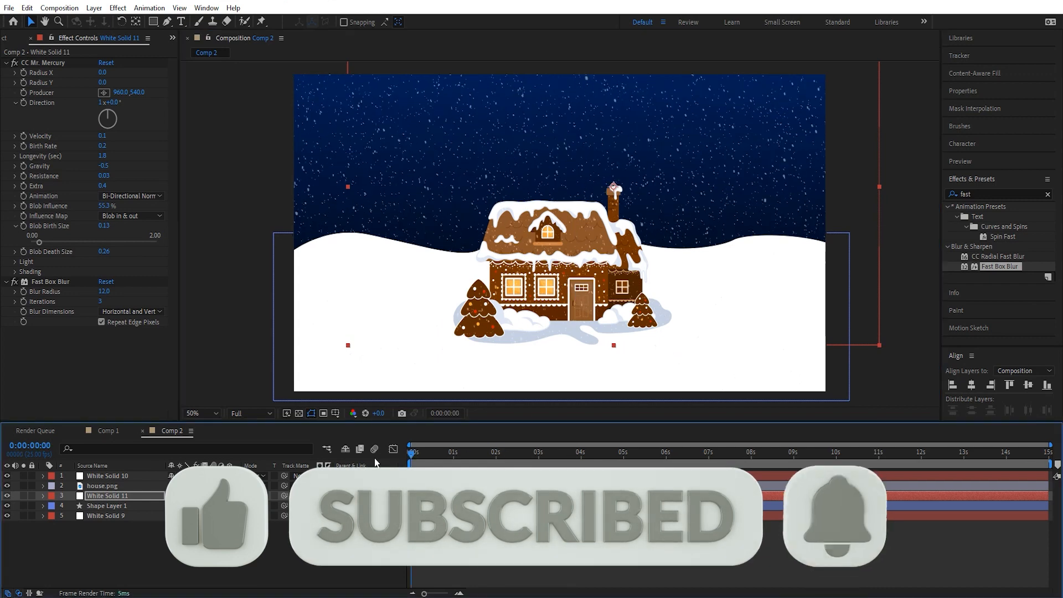
key("Home")
key("space")
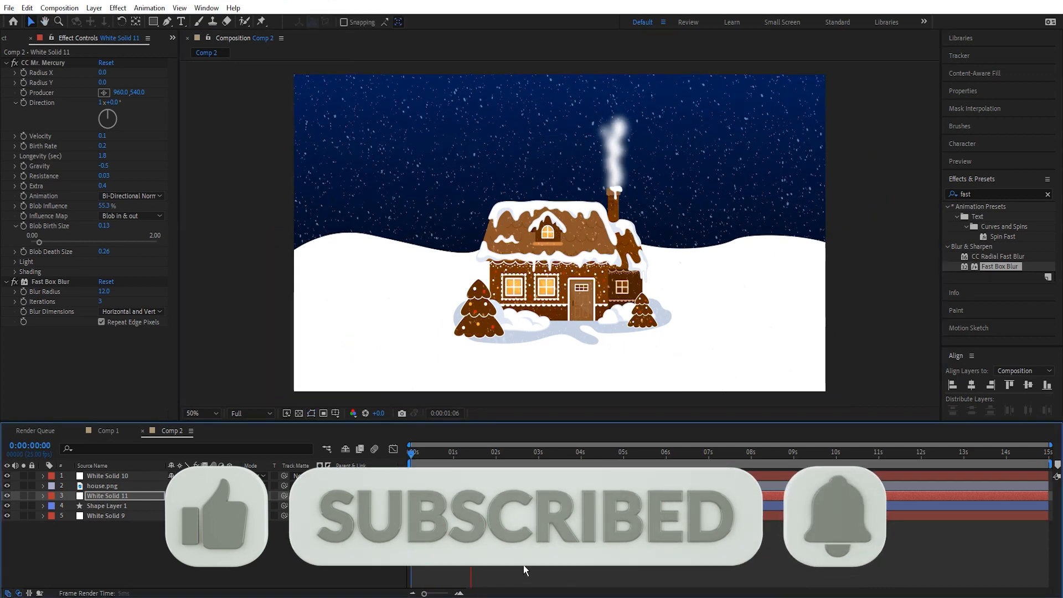